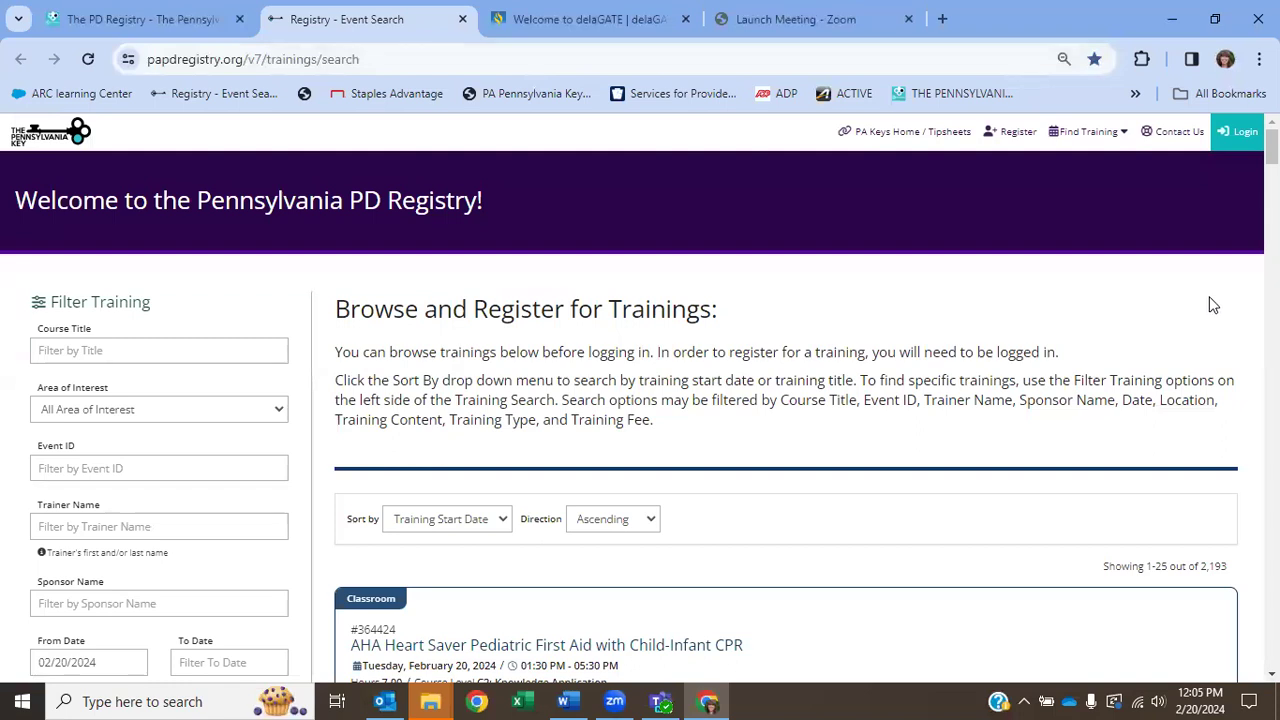
Step: Sign in to the PA PD Registry with the account e-mail and password
left_click(1237, 143)
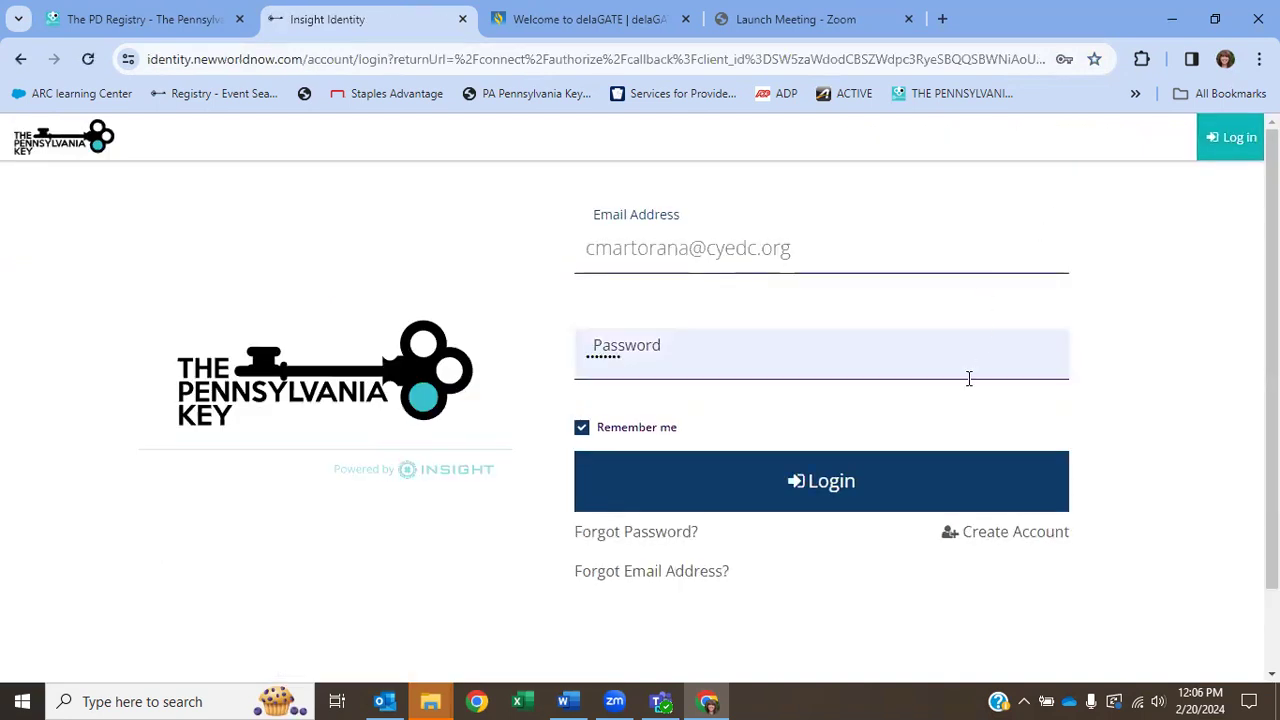
left_click(853, 487)
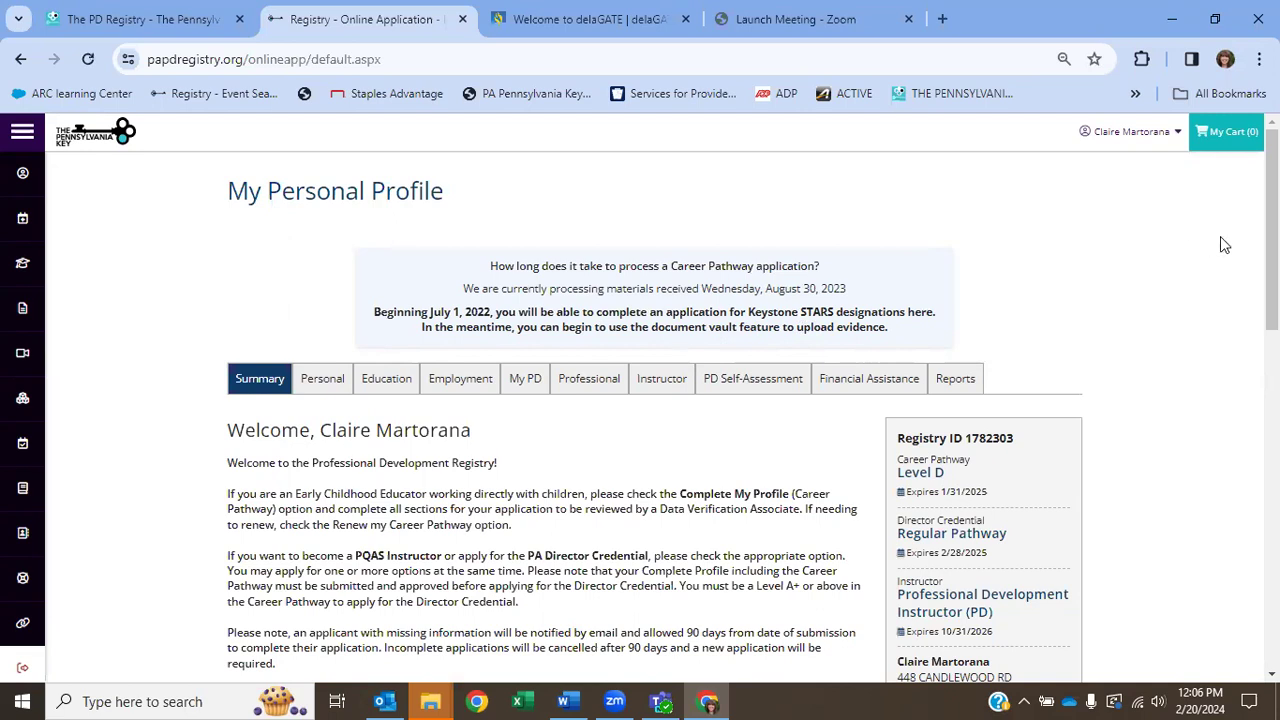
scroll(660, 400, "down", 2)
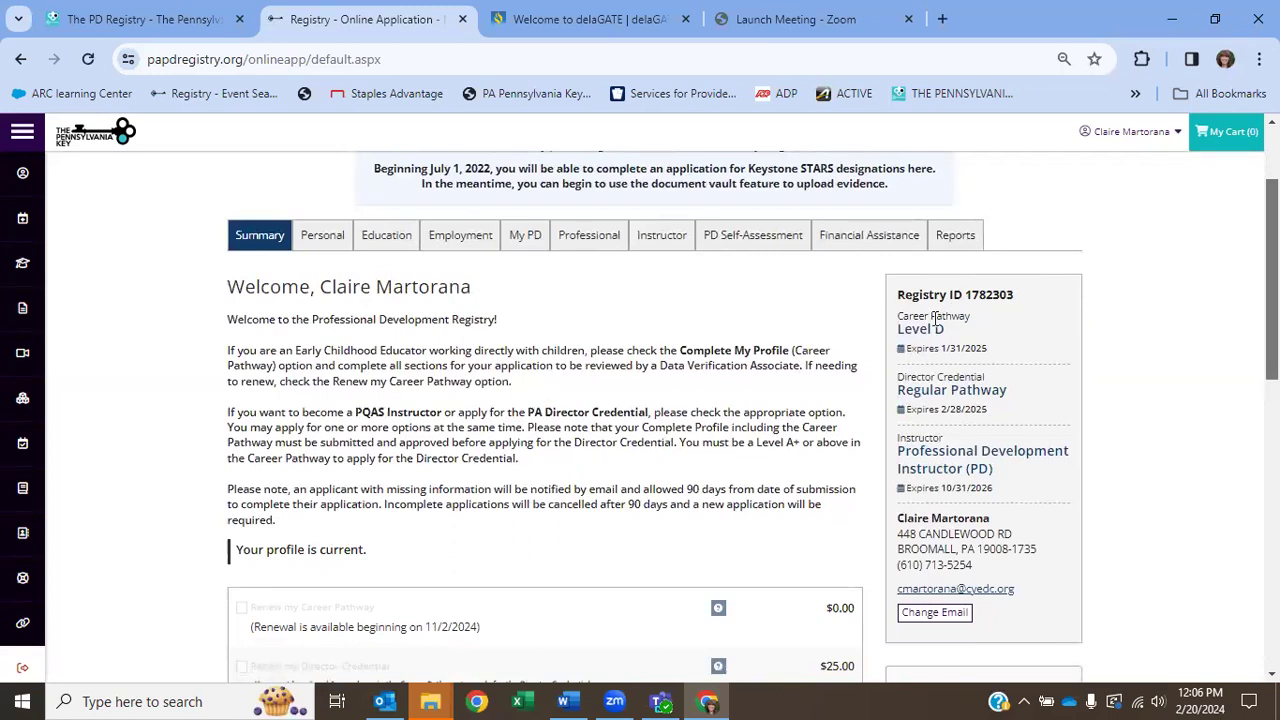
scroll(652, 417, "down", 2)
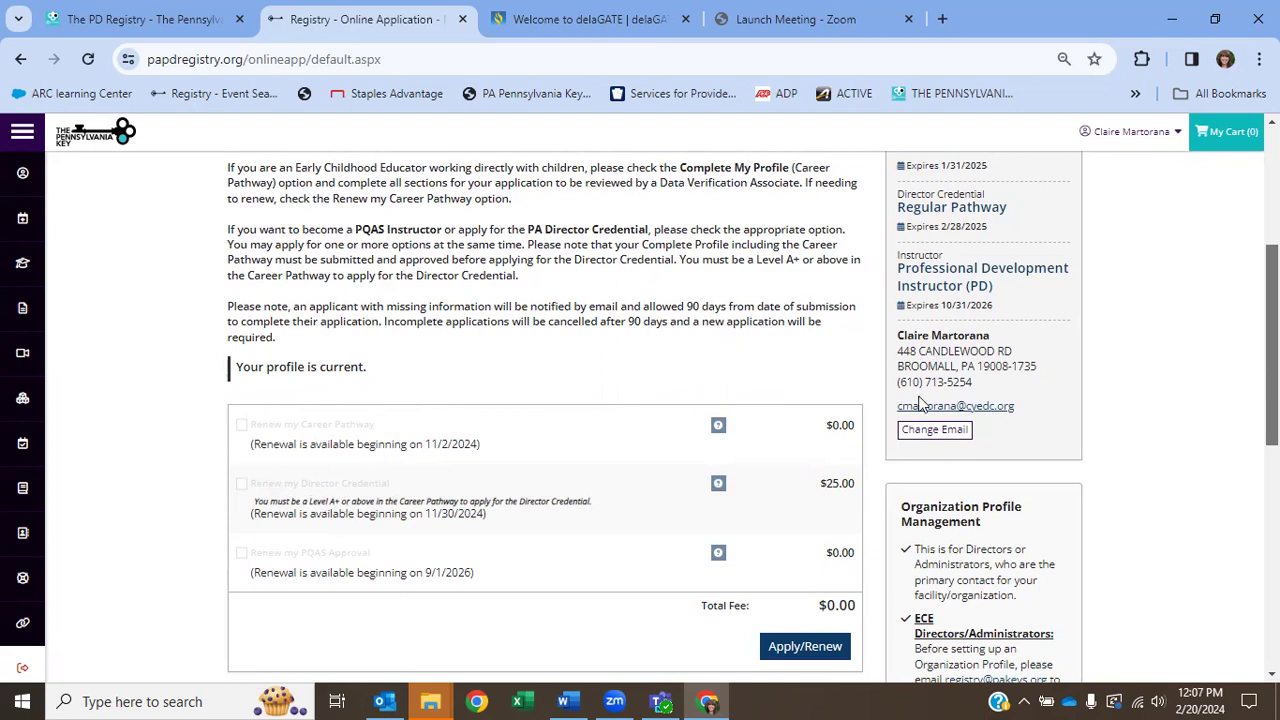
scroll(330, 320, "up", 3)
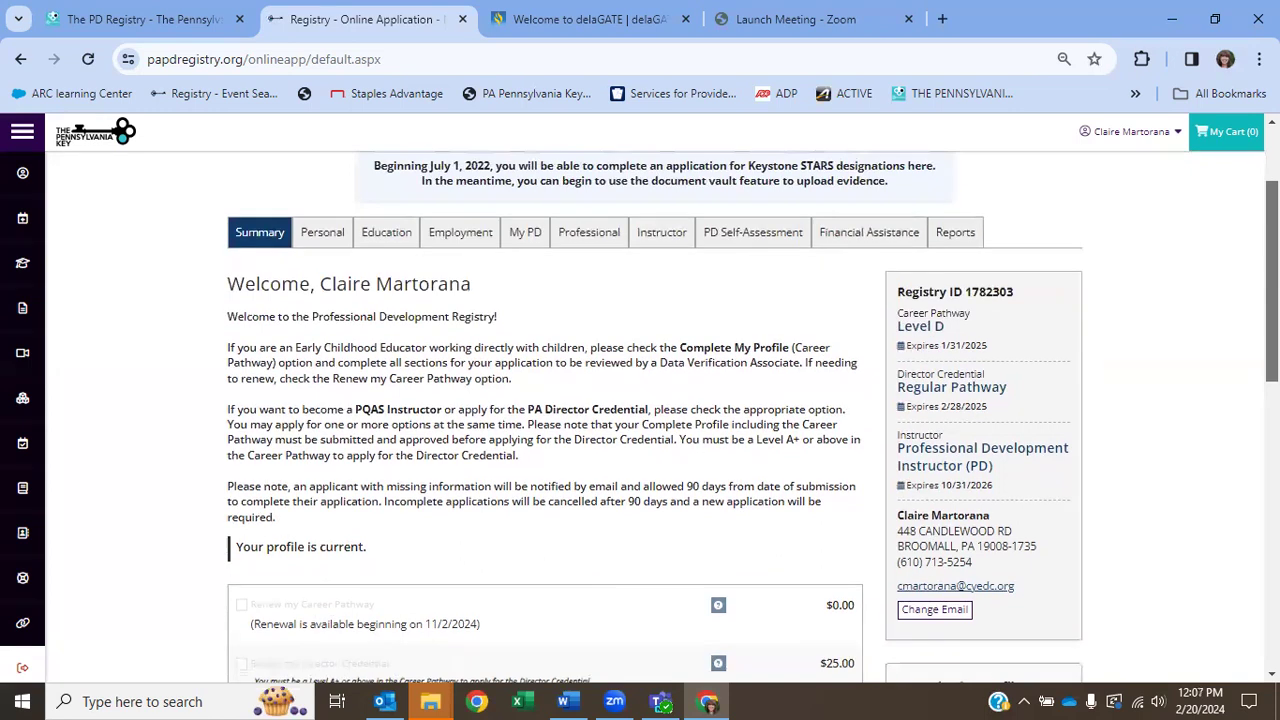
Step: Show the Personal Information tab with registry ID, PPID, name, e-mail and address
left_click(323, 299)
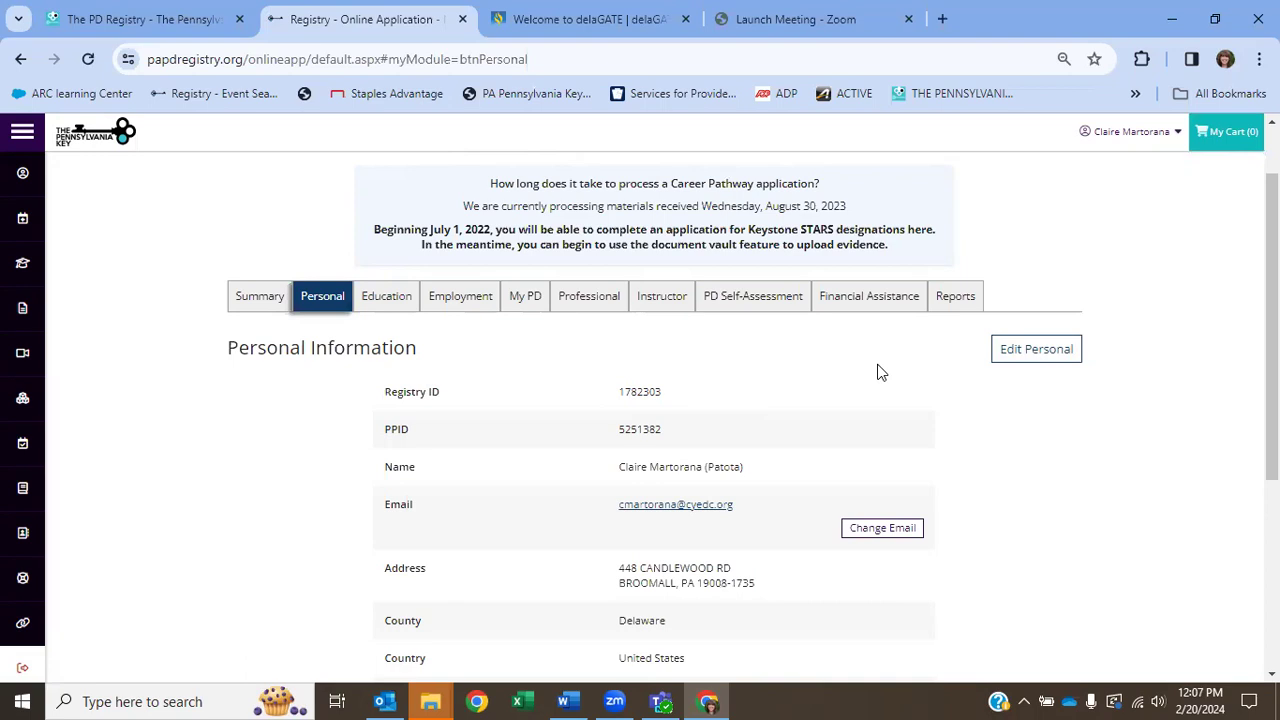
Step: Show the Education tab and scroll through the verified high school and degree records
left_click(384, 295)
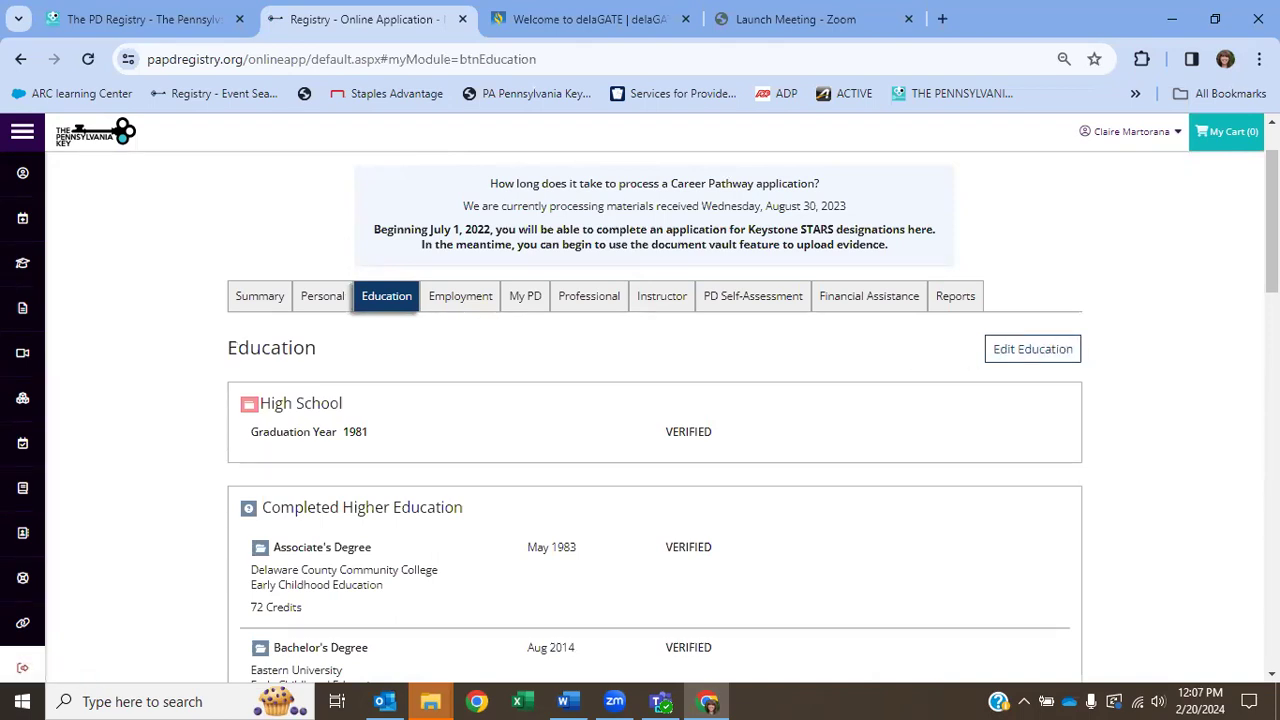
scroll(653, 417, "down", 1)
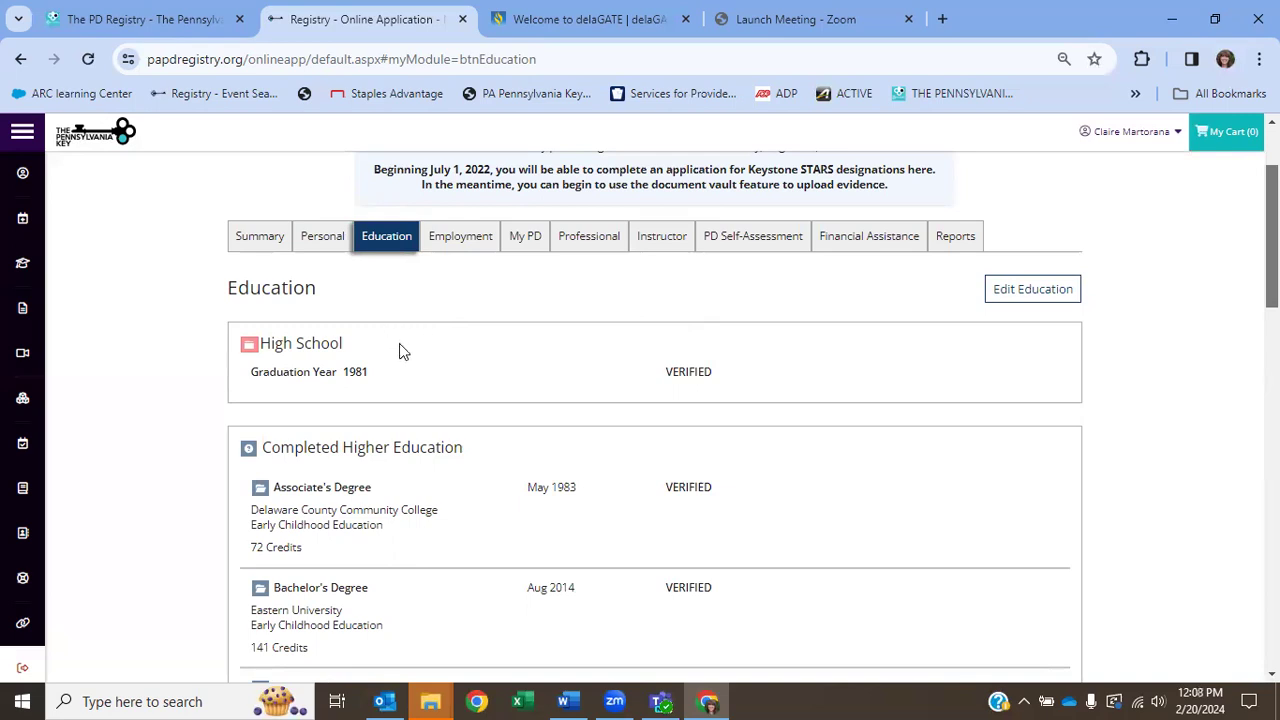
Step: Enter education editing and list the degree types that can be added under Completed Higher Education
left_click(1036, 298)
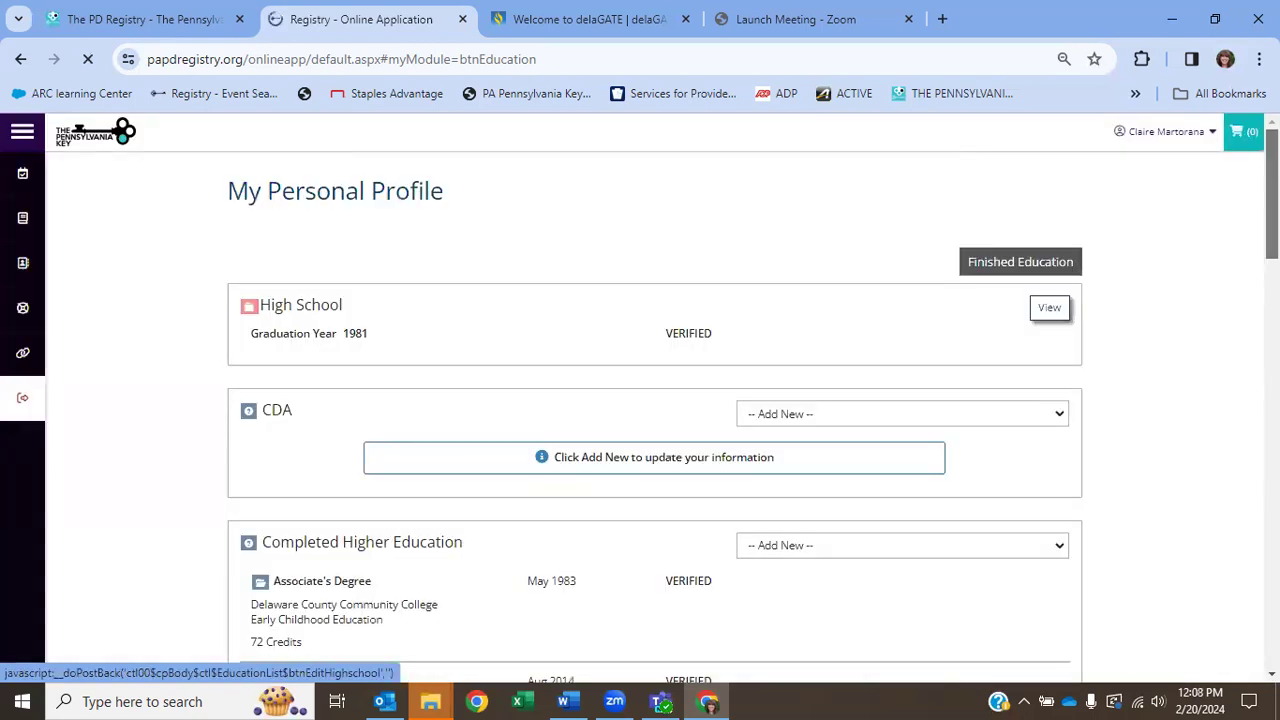
scroll(1237, 254, "down", 1)
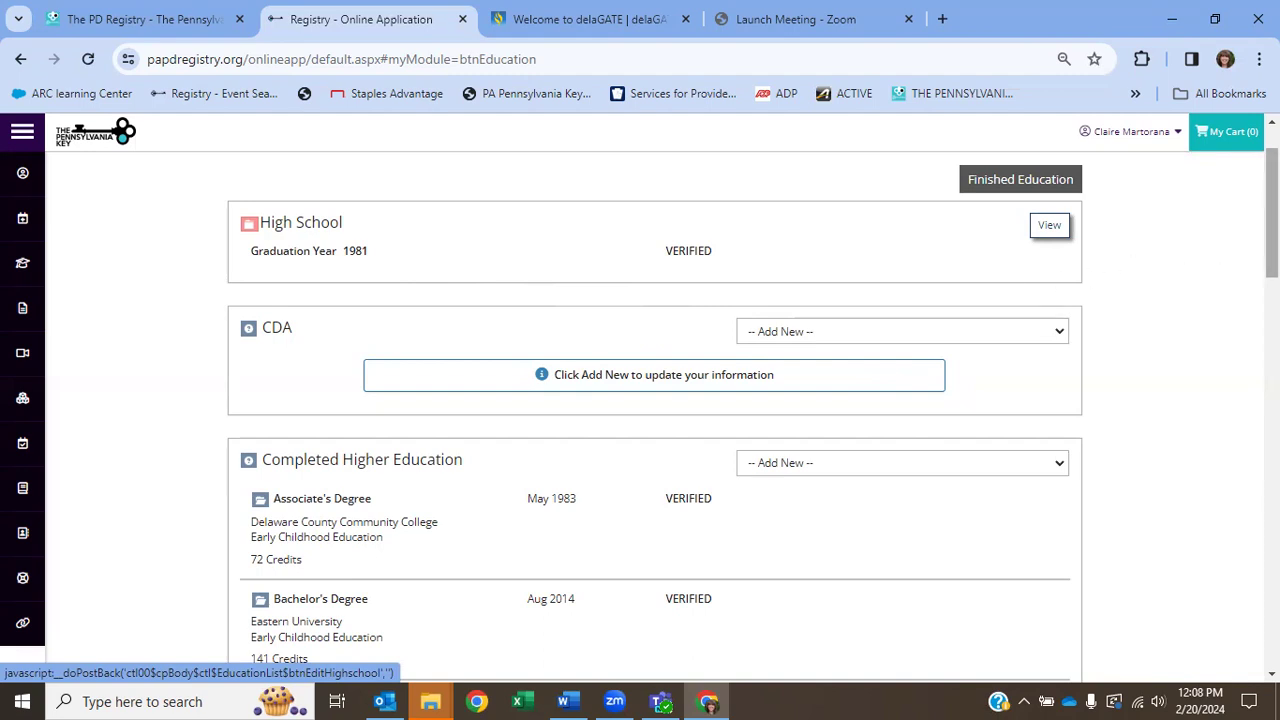
left_click_drag(1272, 213, 1272, 245)
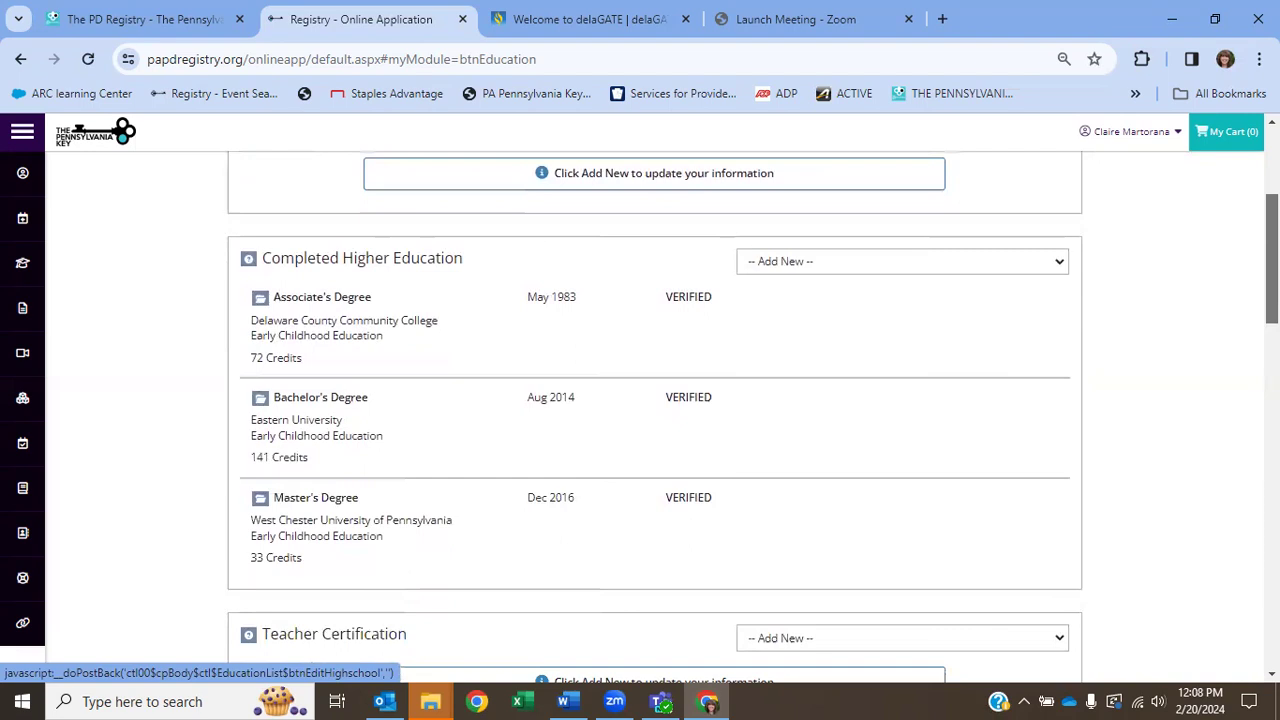
scroll(652, 416, "down", 1)
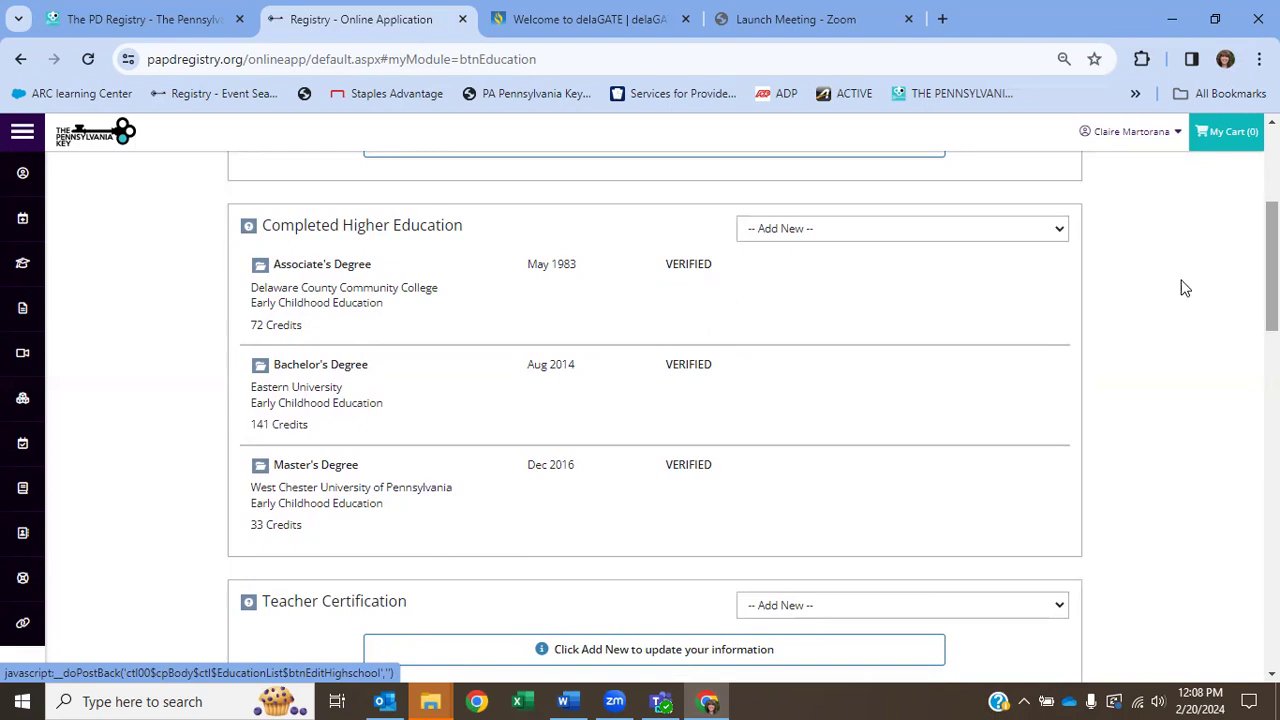
left_click(1004, 229)
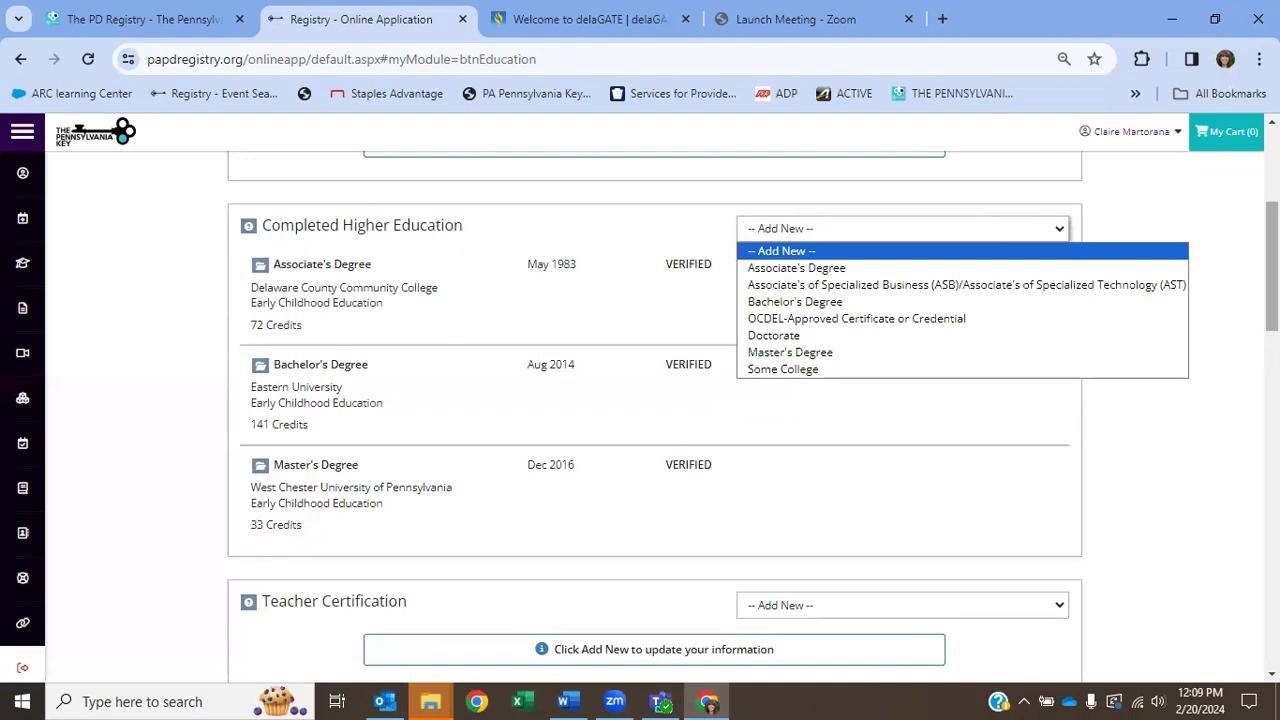
Step: Scroll down through the credentials, Pediatric CPR/First Aid certifications and Mandated Reporter training
scroll(650, 415, "down", 3)
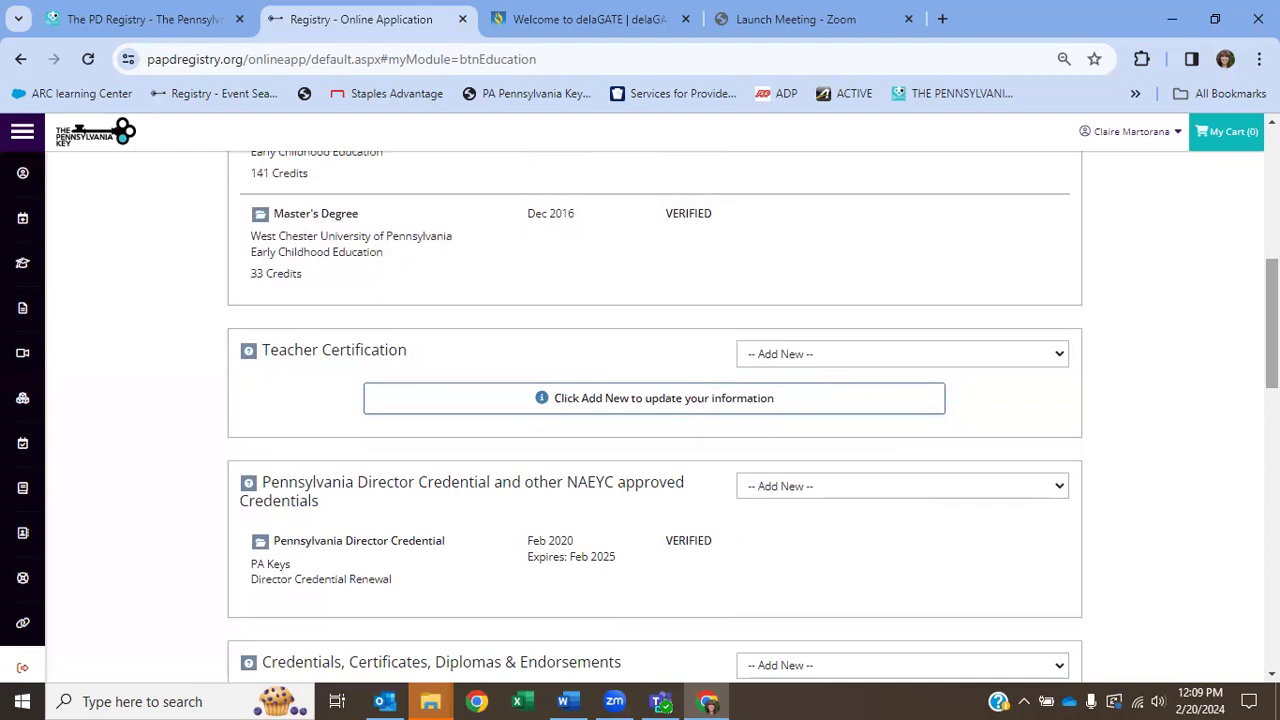
scroll(650, 415, "down", 1)
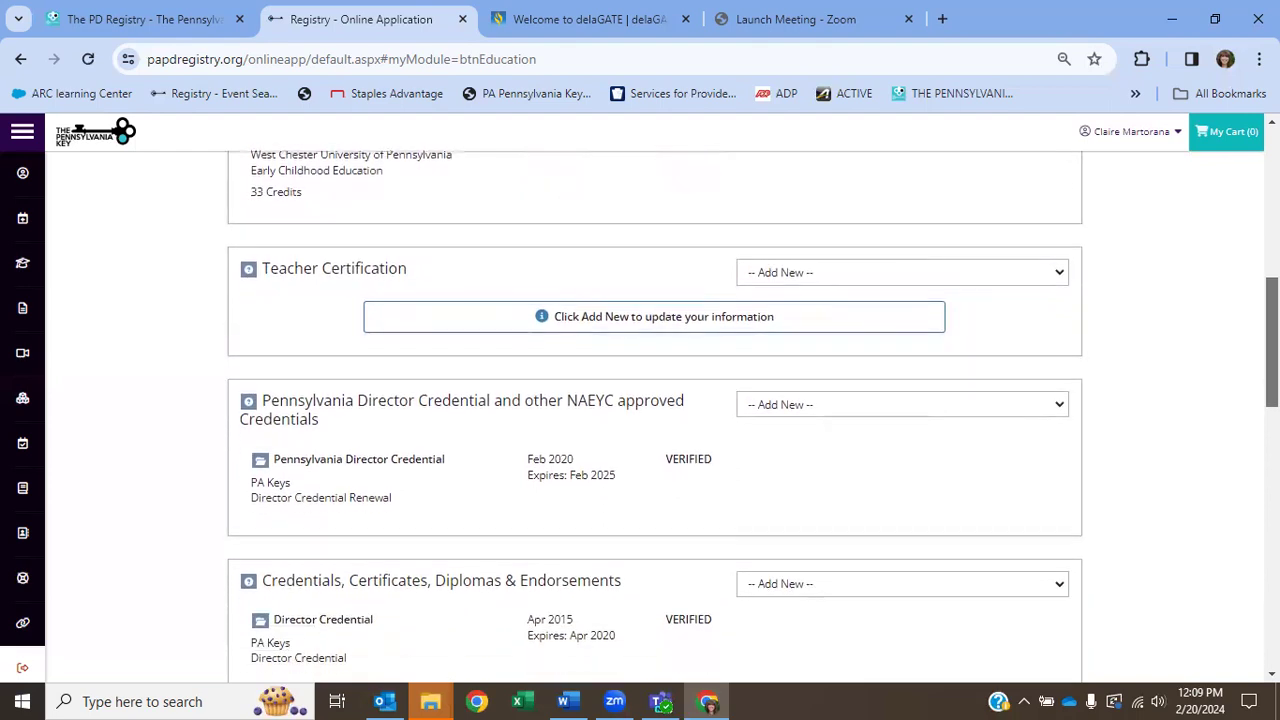
scroll(650, 415, "down", 1)
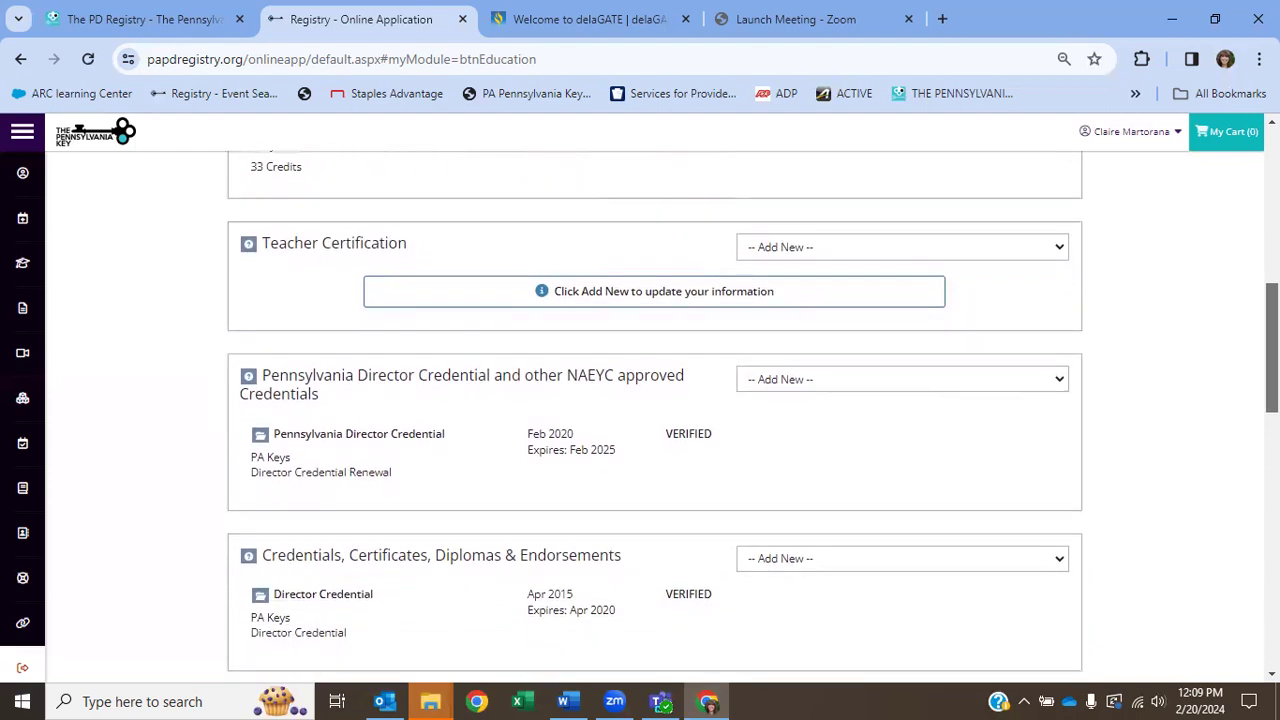
scroll(650, 415, "down", 4)
scroll(650, 415, "down", 2)
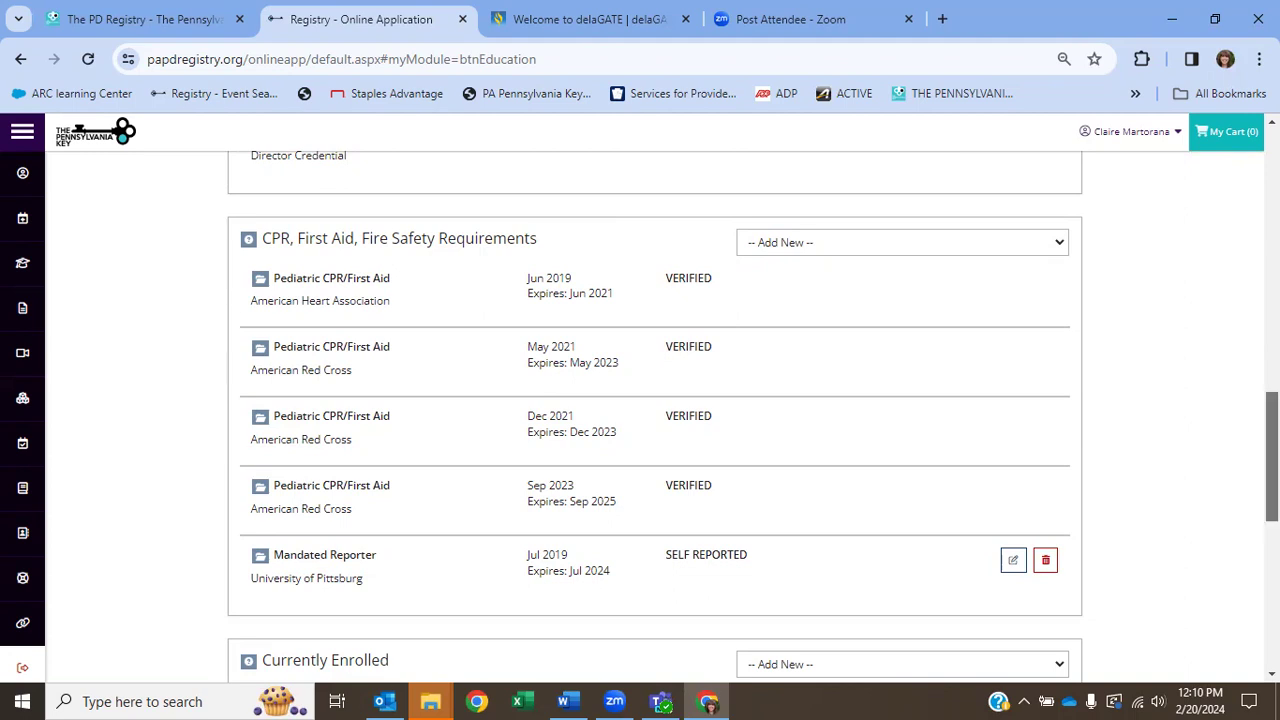
scroll(652, 417, "down", 3)
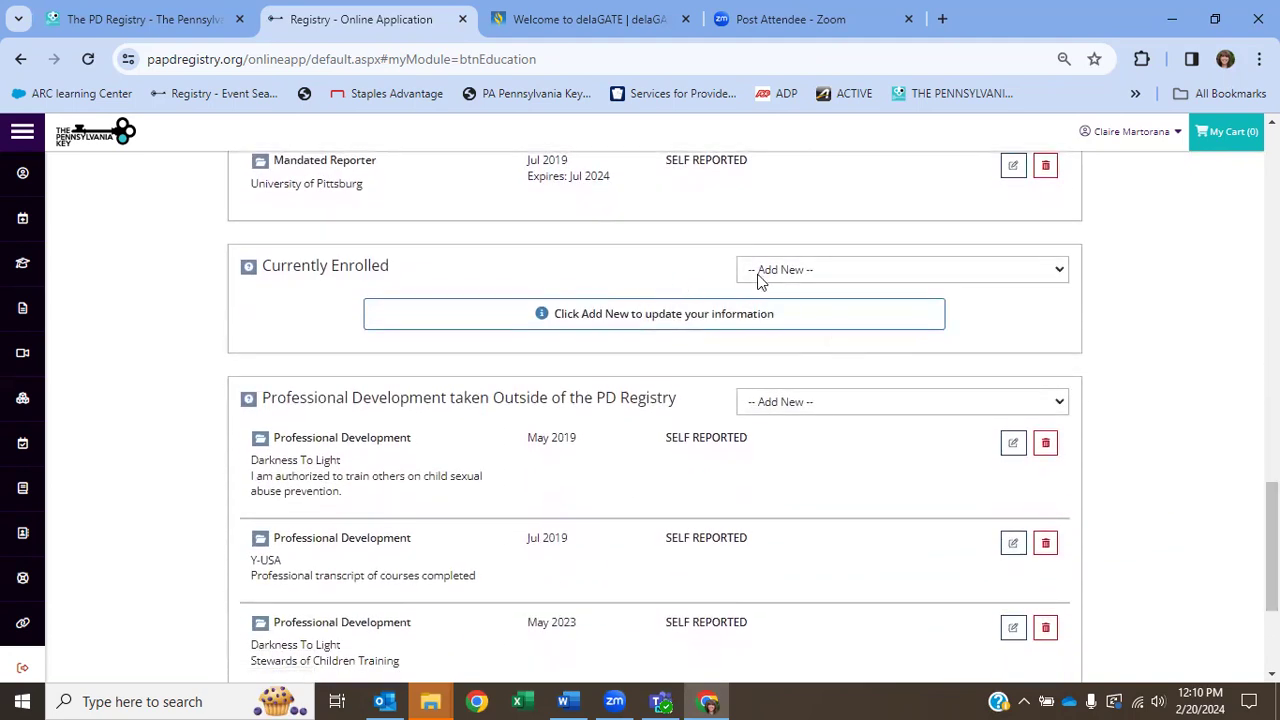
left_click(775, 272)
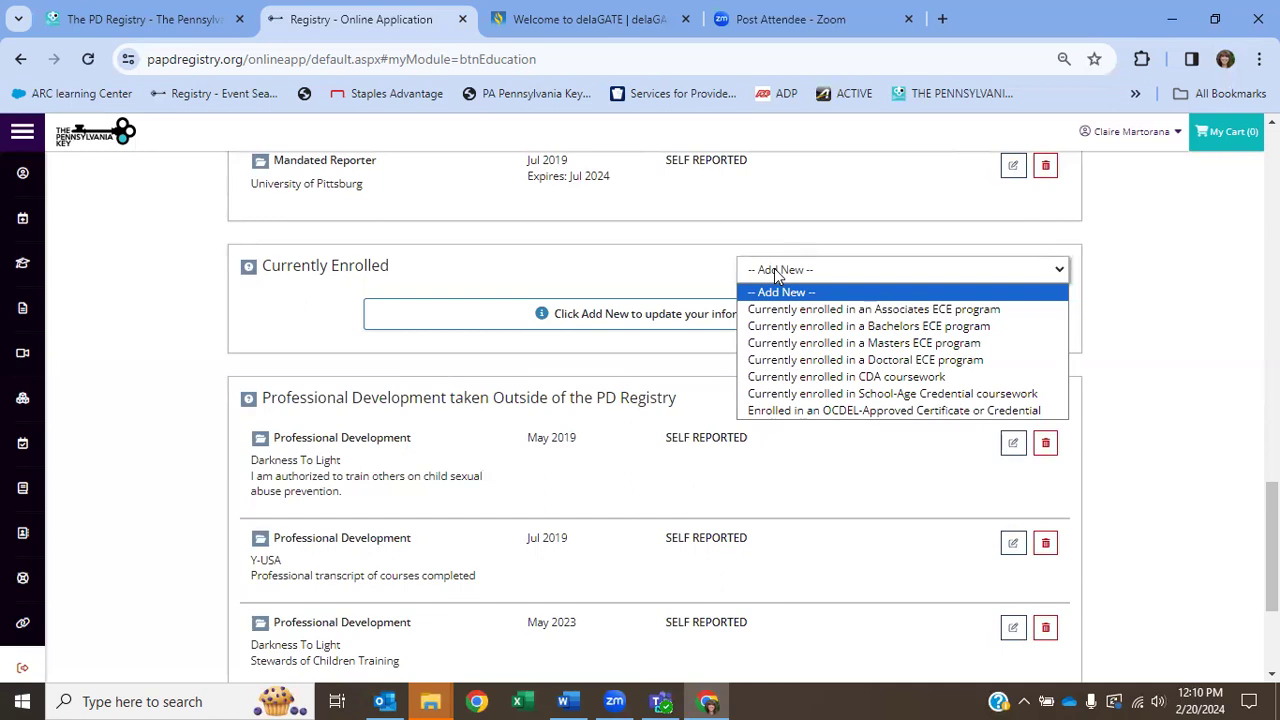
left_click(697, 266)
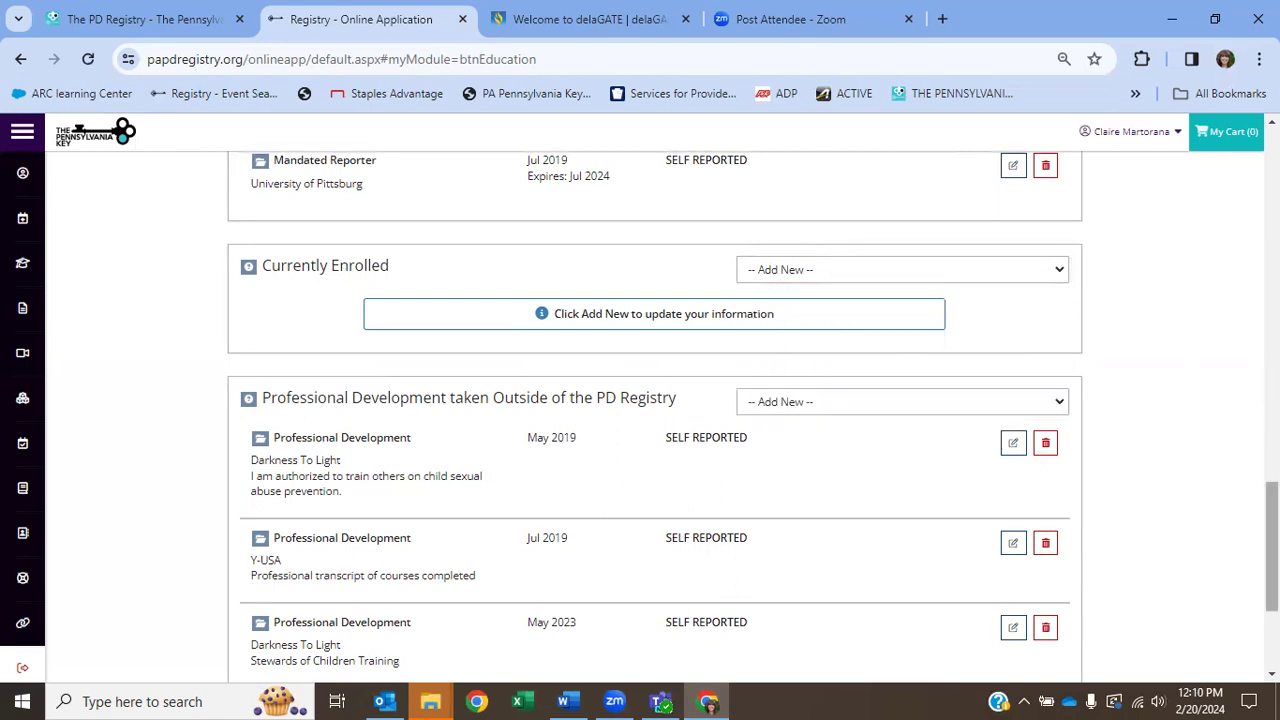
scroll(650, 416, "down", 2)
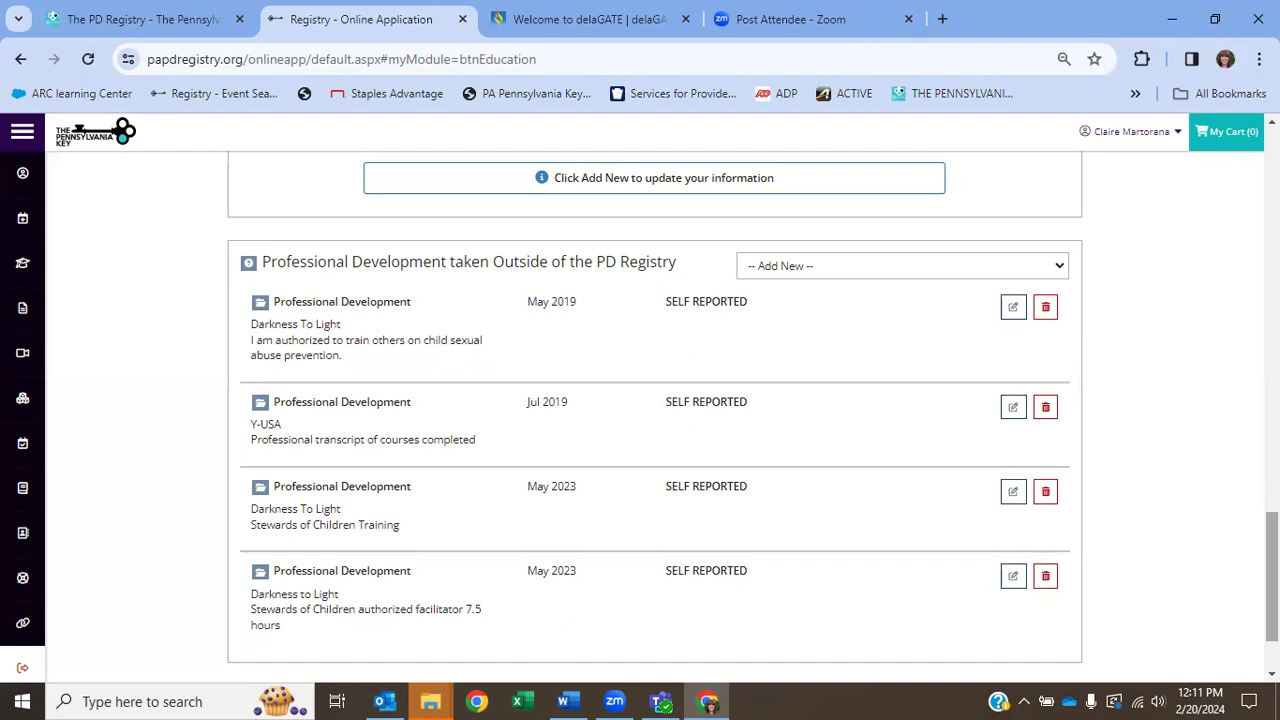
left_click_drag(1272, 577, 1272, 195)
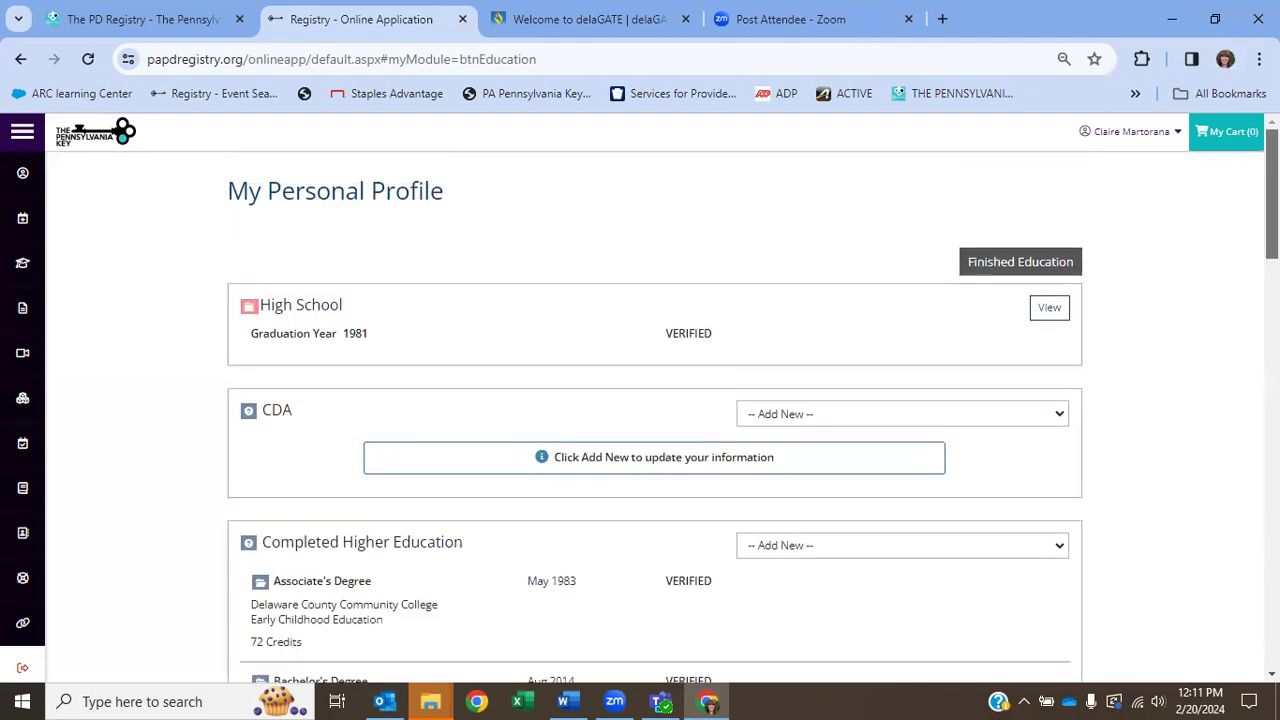
Step: Finish editing so the read-only Education records display again
left_click(1062, 262)
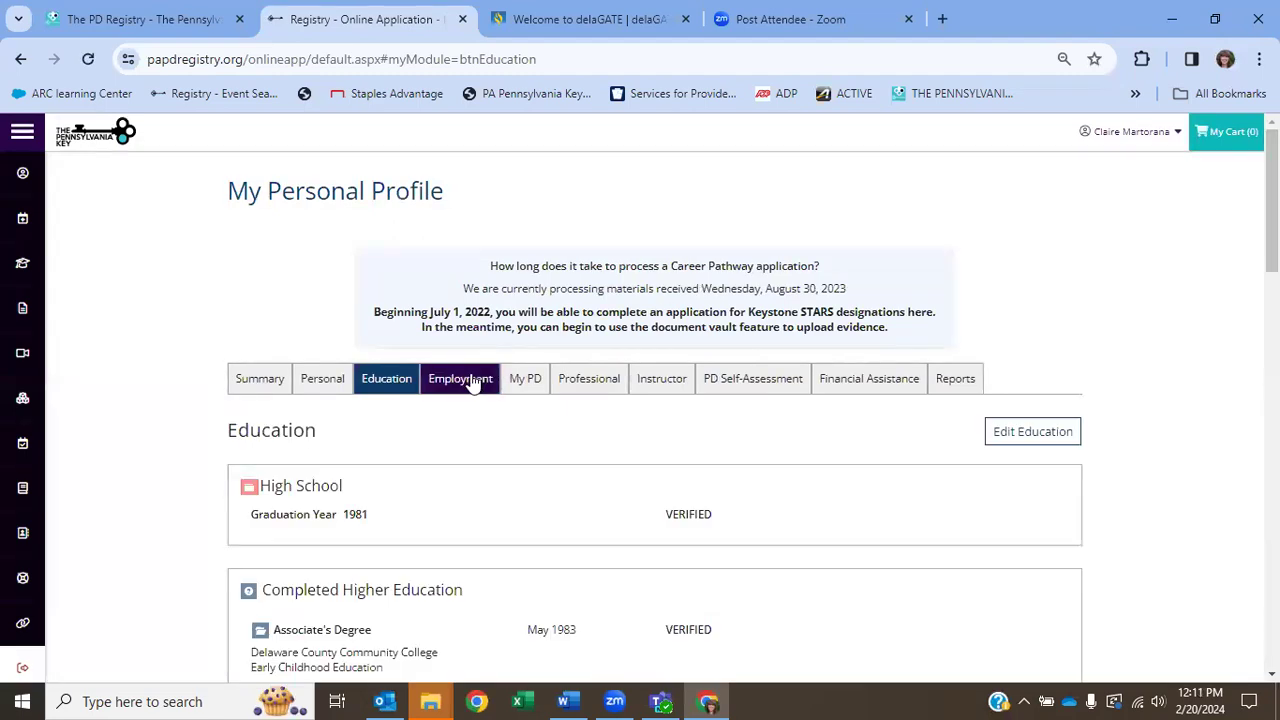
Step: Move from the Employment records to the My PD tab, which has no training documentation yet
left_click(470, 378)
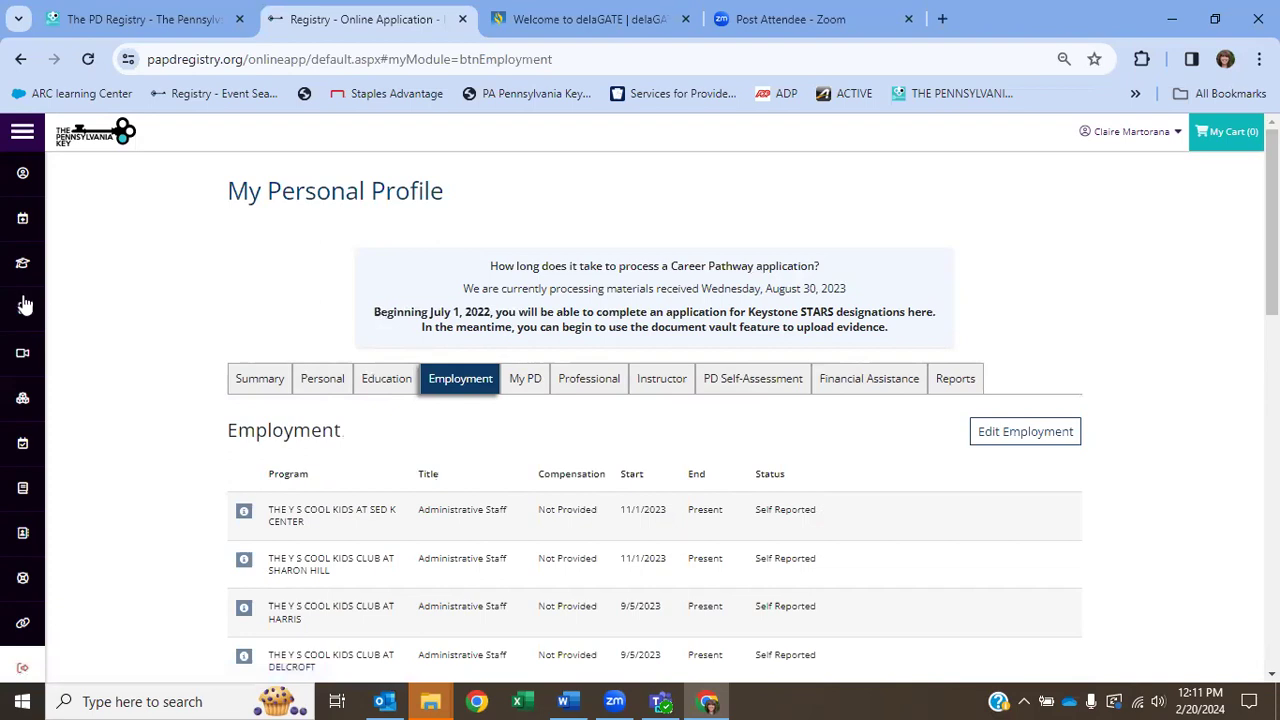
mouse_move(22, 306)
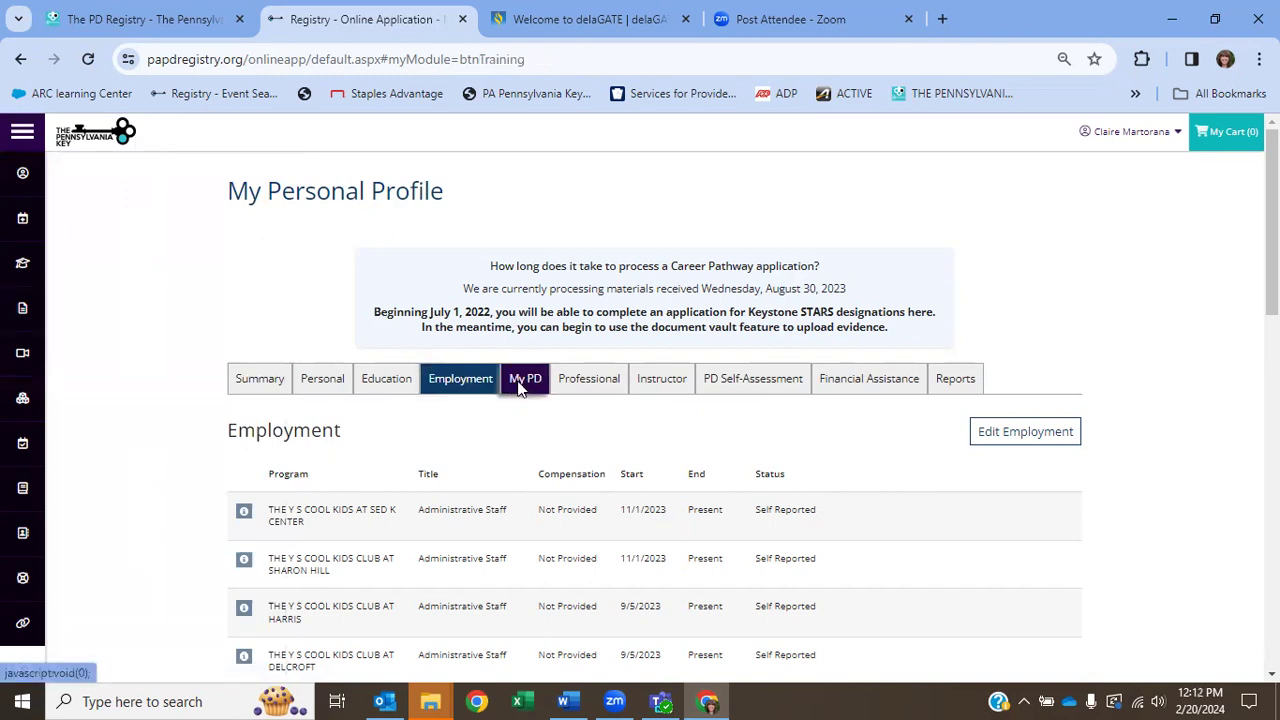
left_click(518, 386)
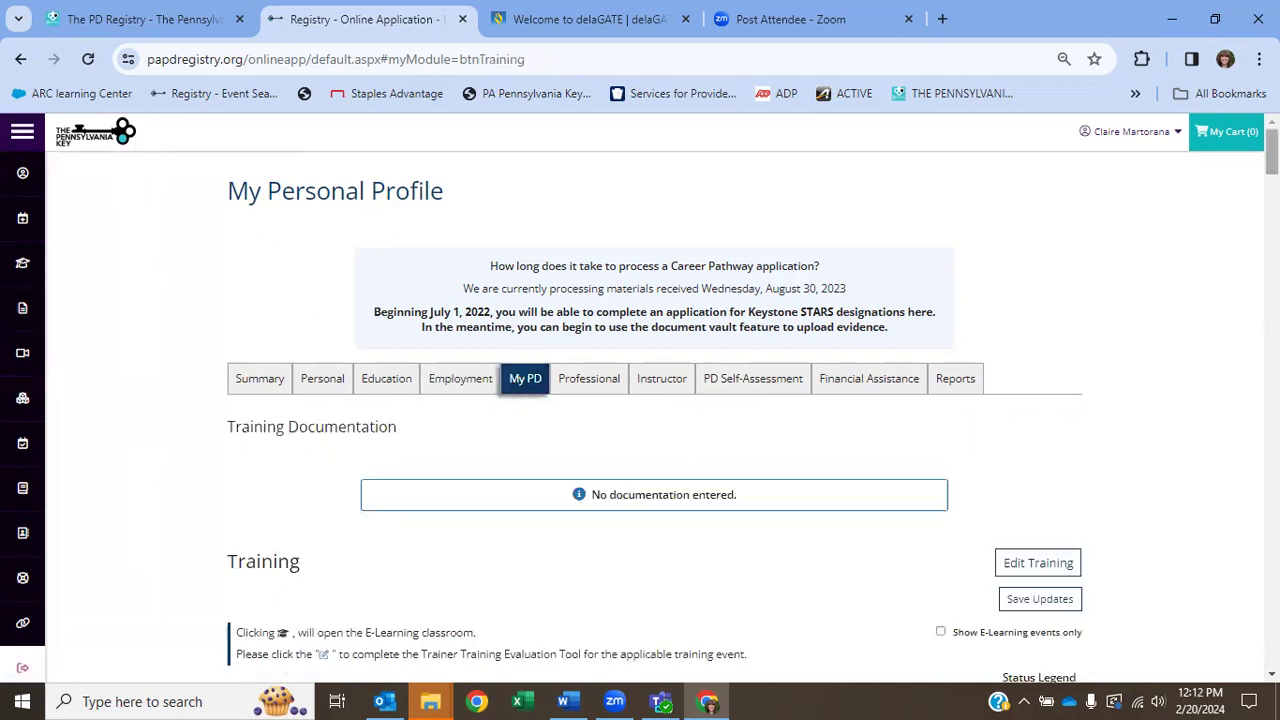
Step: Review the verified training records, then show the Professional tab with the PennAEYC membership
scroll(654, 417, "down", 5)
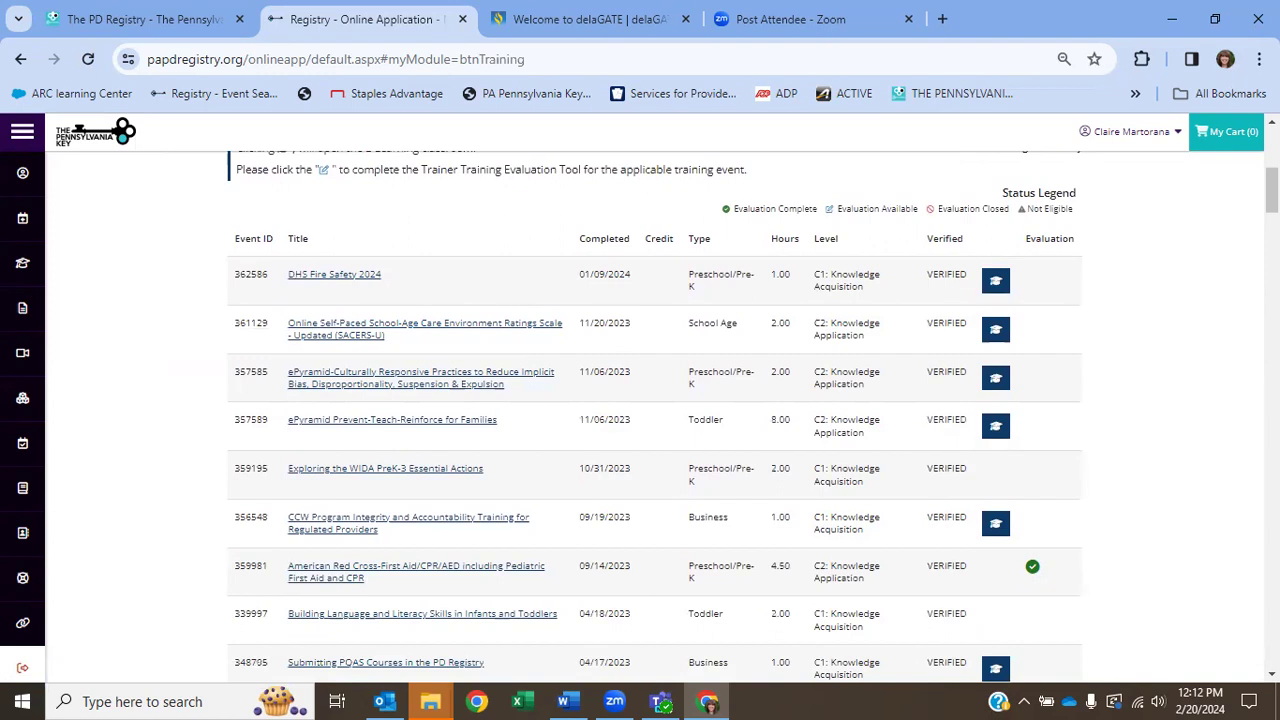
left_click_drag(1272, 190, 1272, 176)
scroll(757, 272, "up", 3)
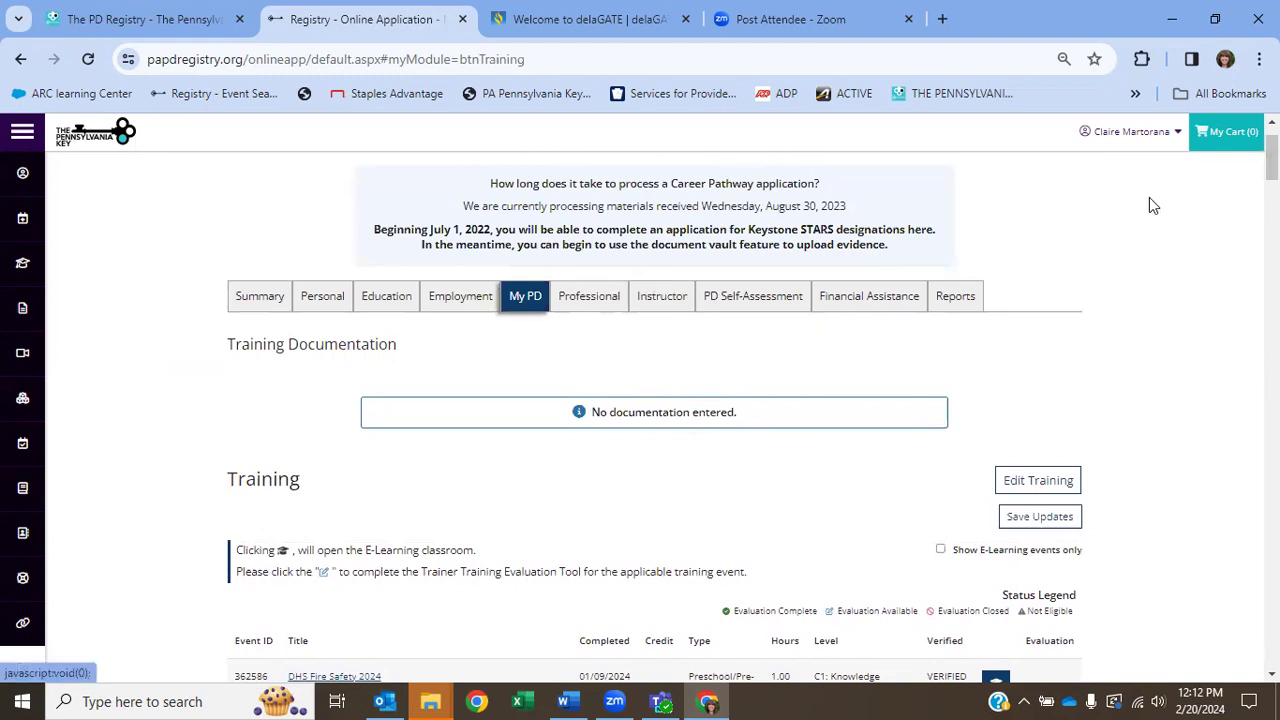
left_click_drag(1271, 166, 1271, 212)
scroll(995, 457, "up", 5)
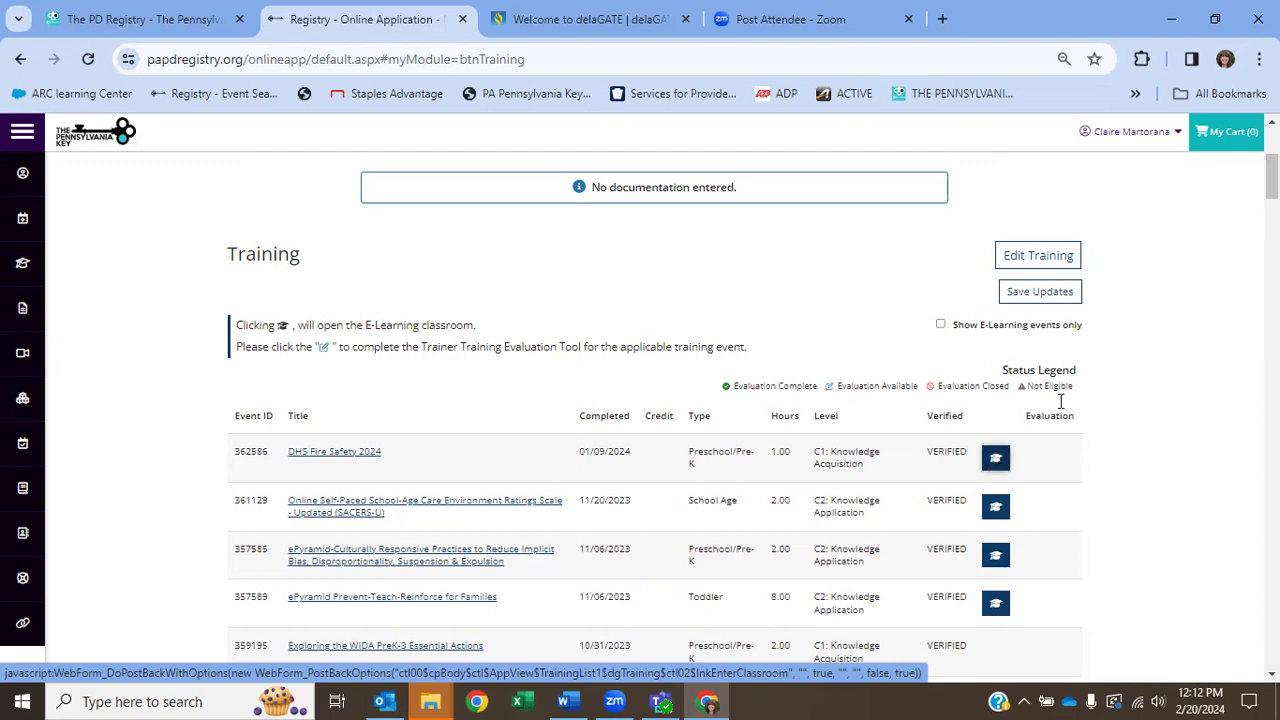
left_click_drag(1271, 177, 1271, 151)
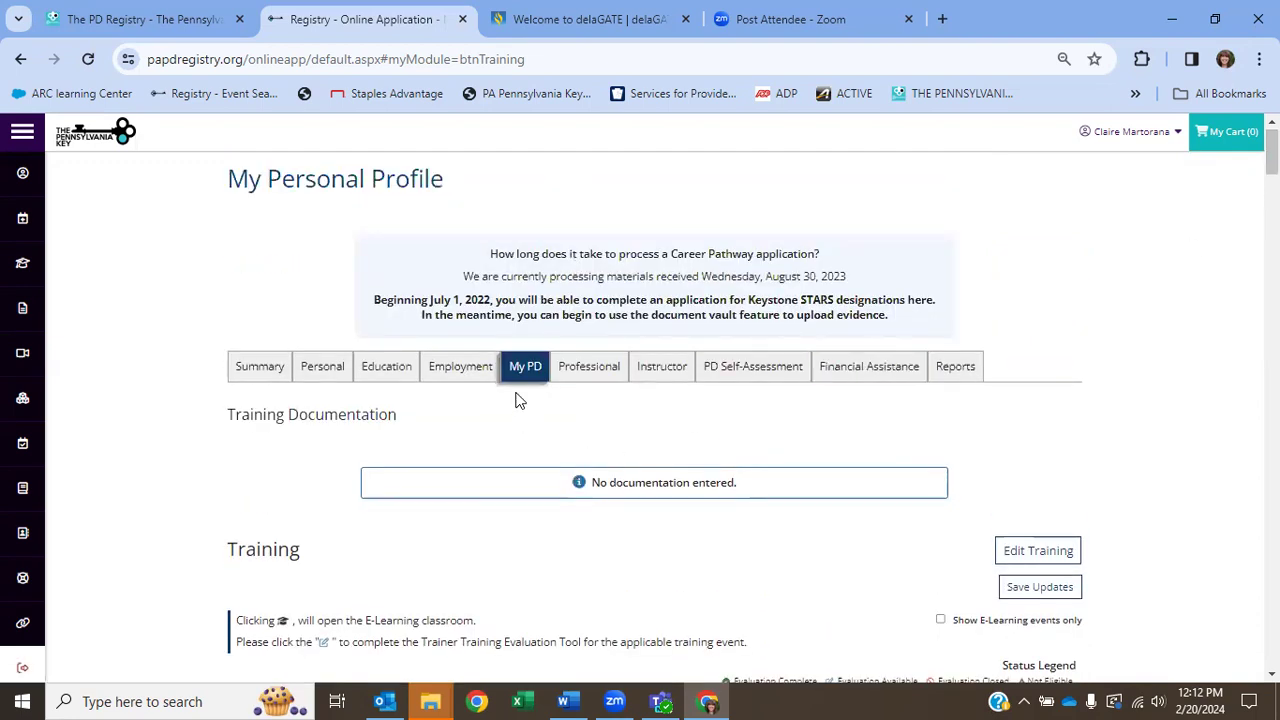
left_click(586, 362)
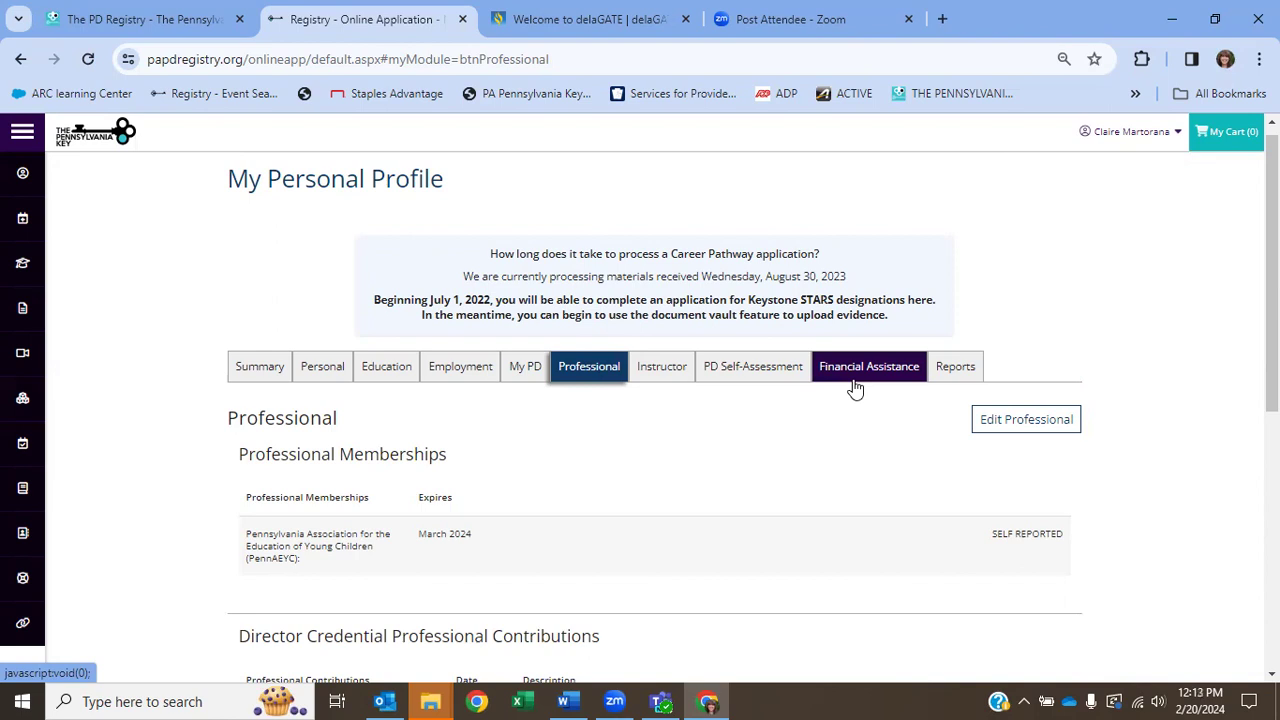
Step: Go to My Reports and open the Professional Development Learning Record PDF
left_click(956, 370)
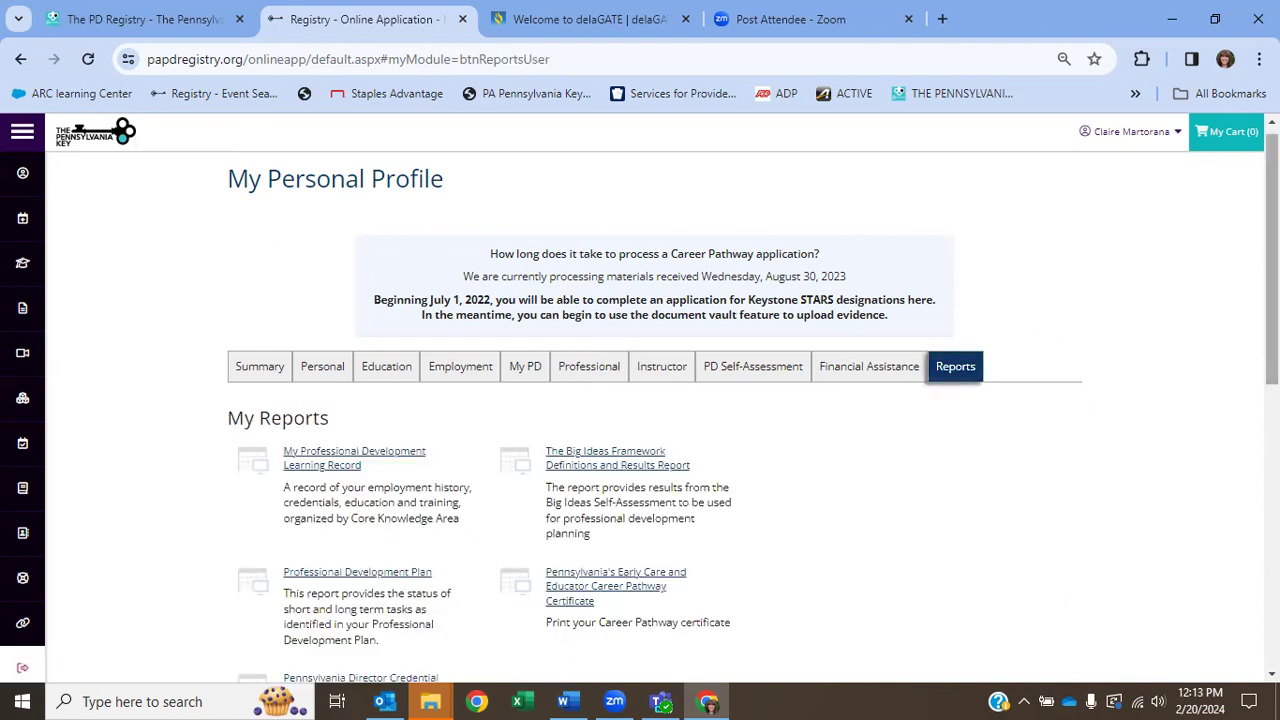
scroll(1271, 300, "down", 2)
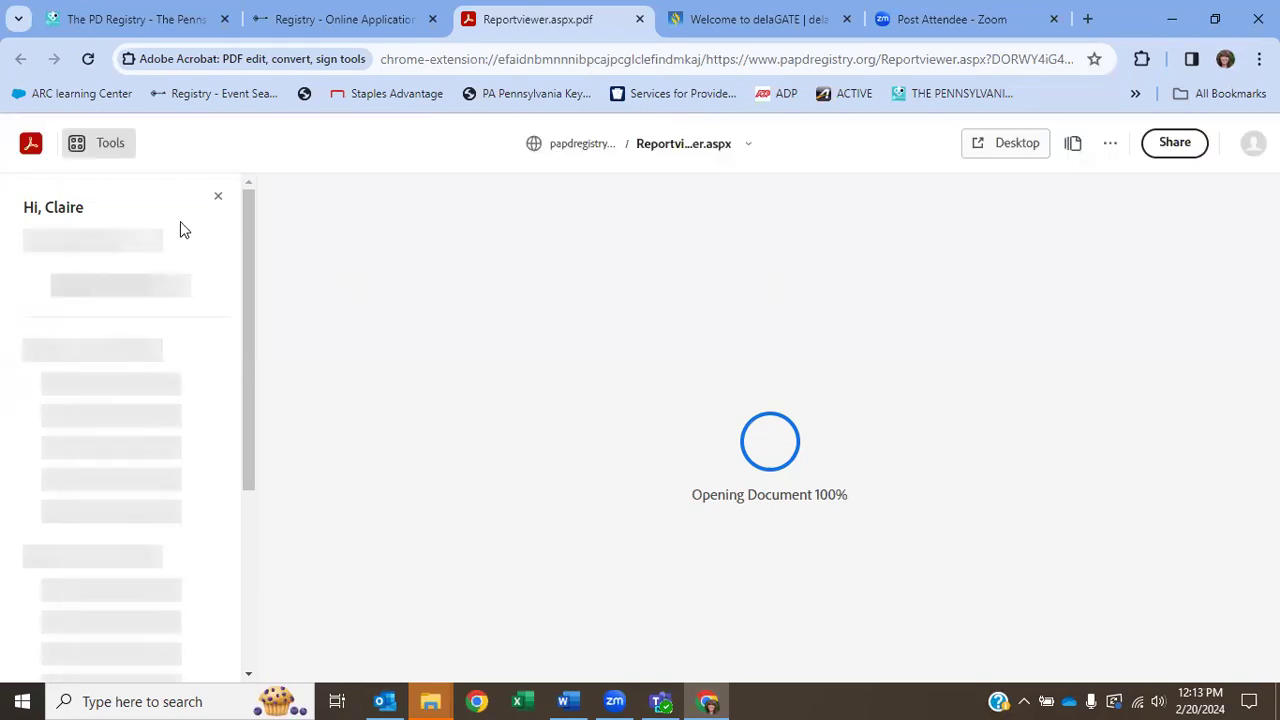
Step: Close Acrobat's side panel, review the seven-page learning record, and return to the Registry tab
left_click(219, 199)
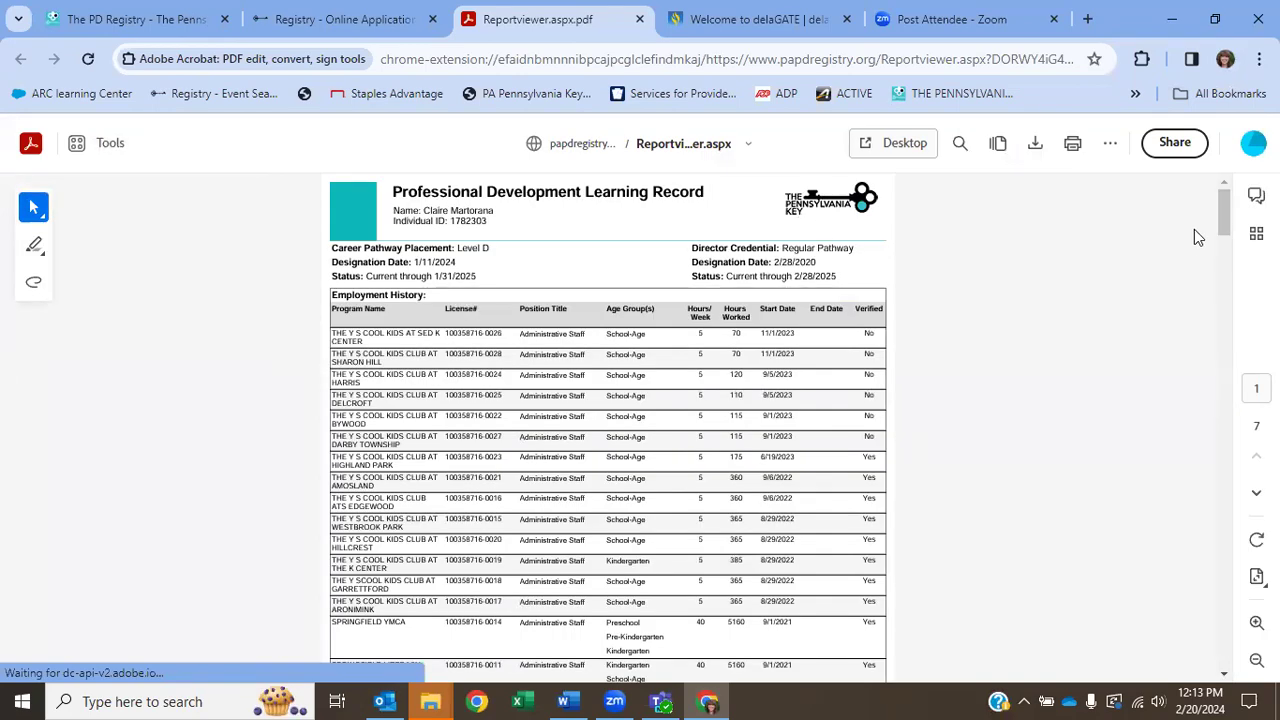
left_click_drag(1220, 218, 1225, 228)
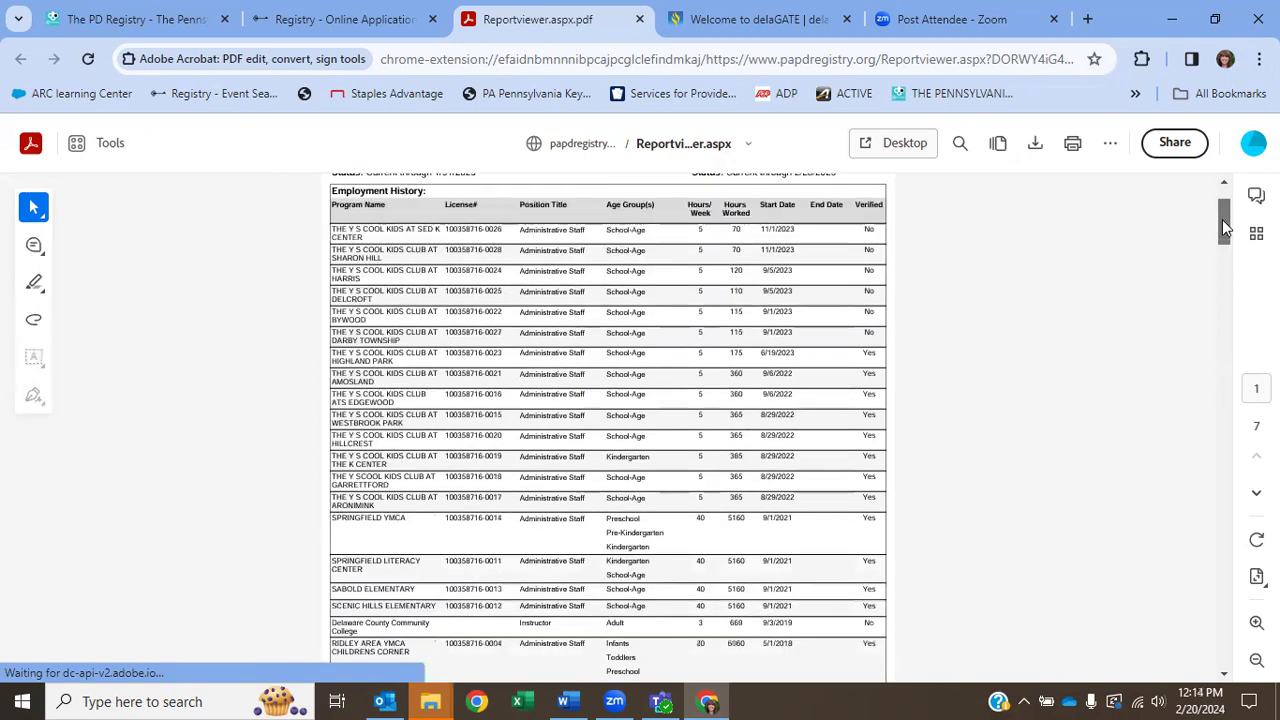
left_click_drag(1225, 228, 1229, 314)
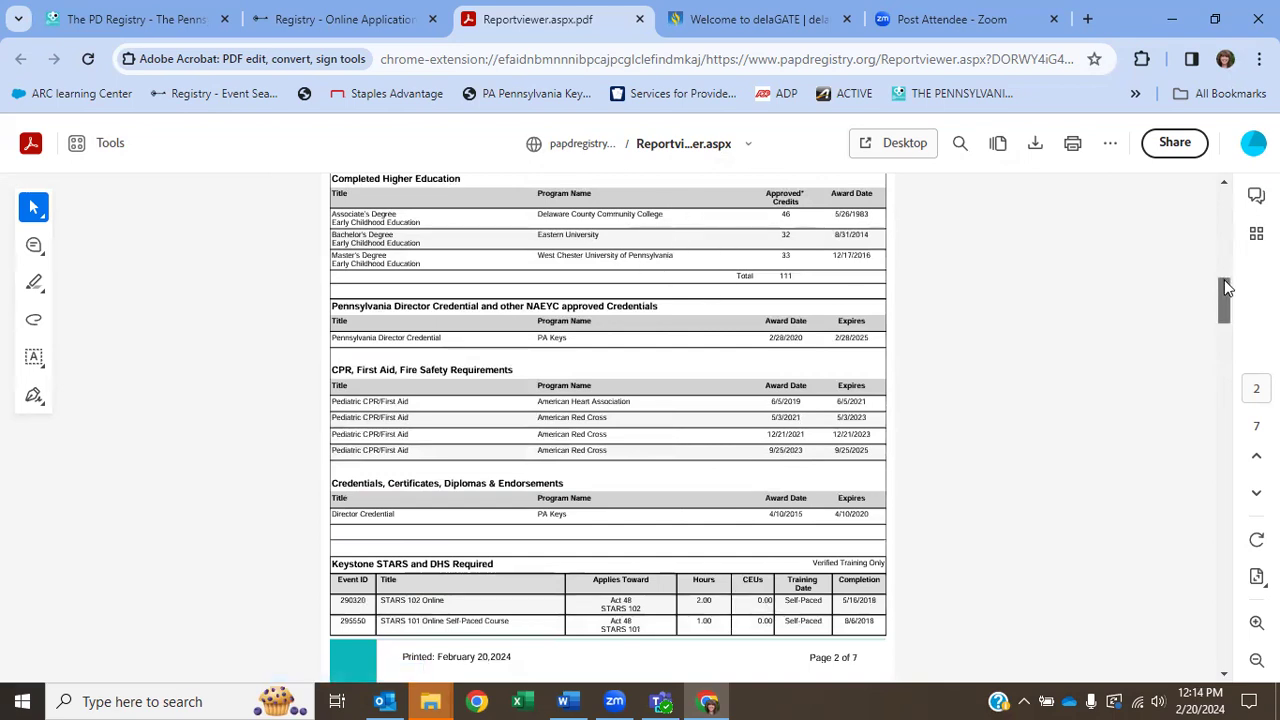
left_click_drag(1224, 279, 1224, 288)
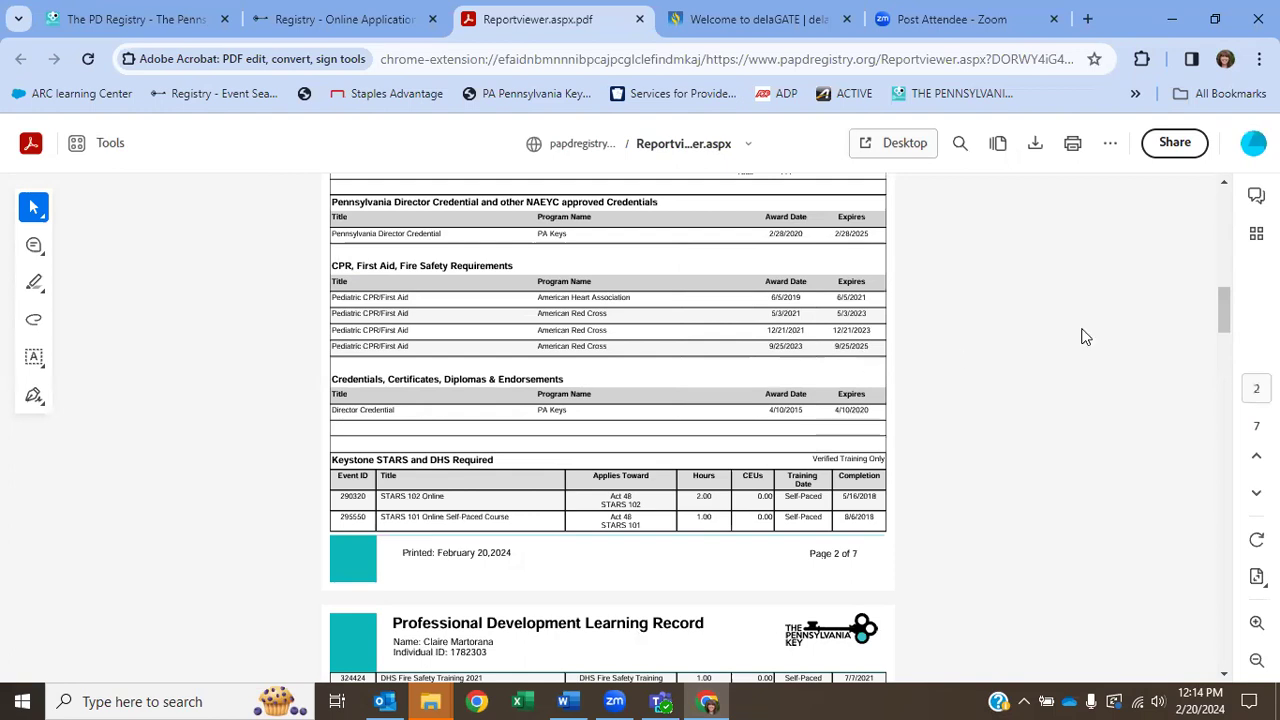
scroll(1222, 310, "down", 3)
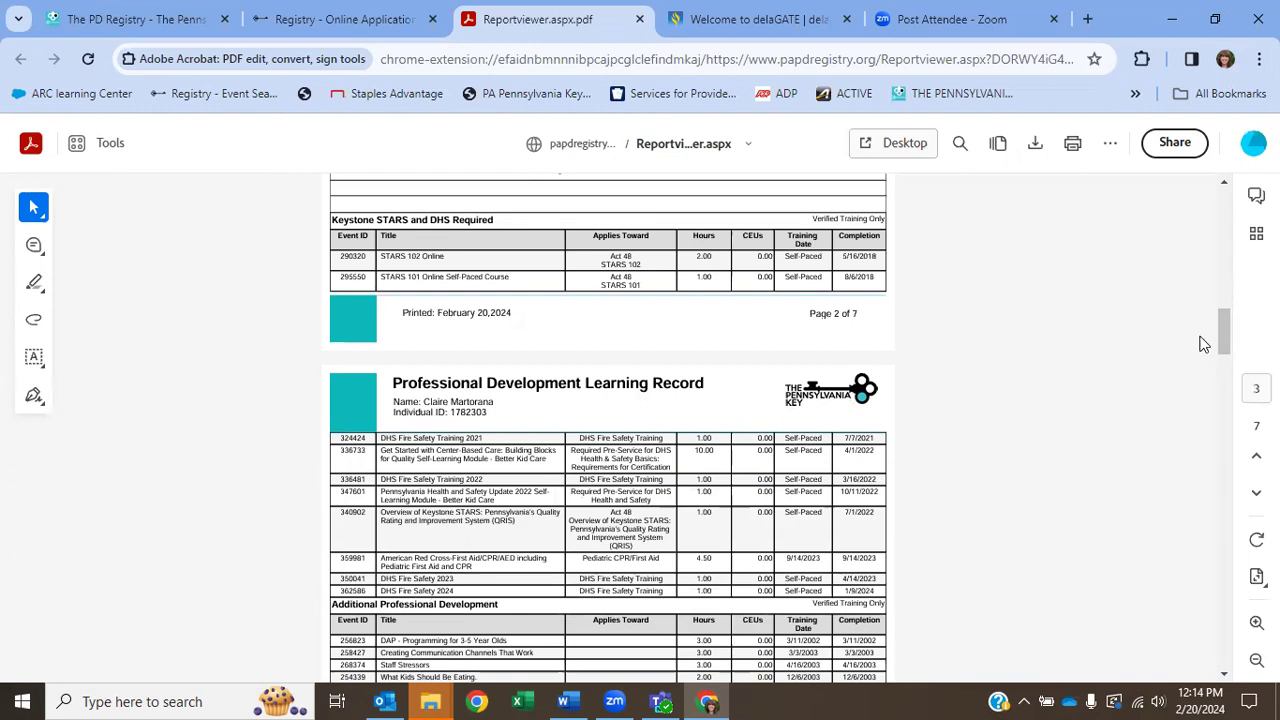
mouse_move(1221, 328)
left_mouse_down()
mouse_move(1220, 630)
mouse_move(1209, 533)
mouse_move(1224, 195)
left_mouse_up()
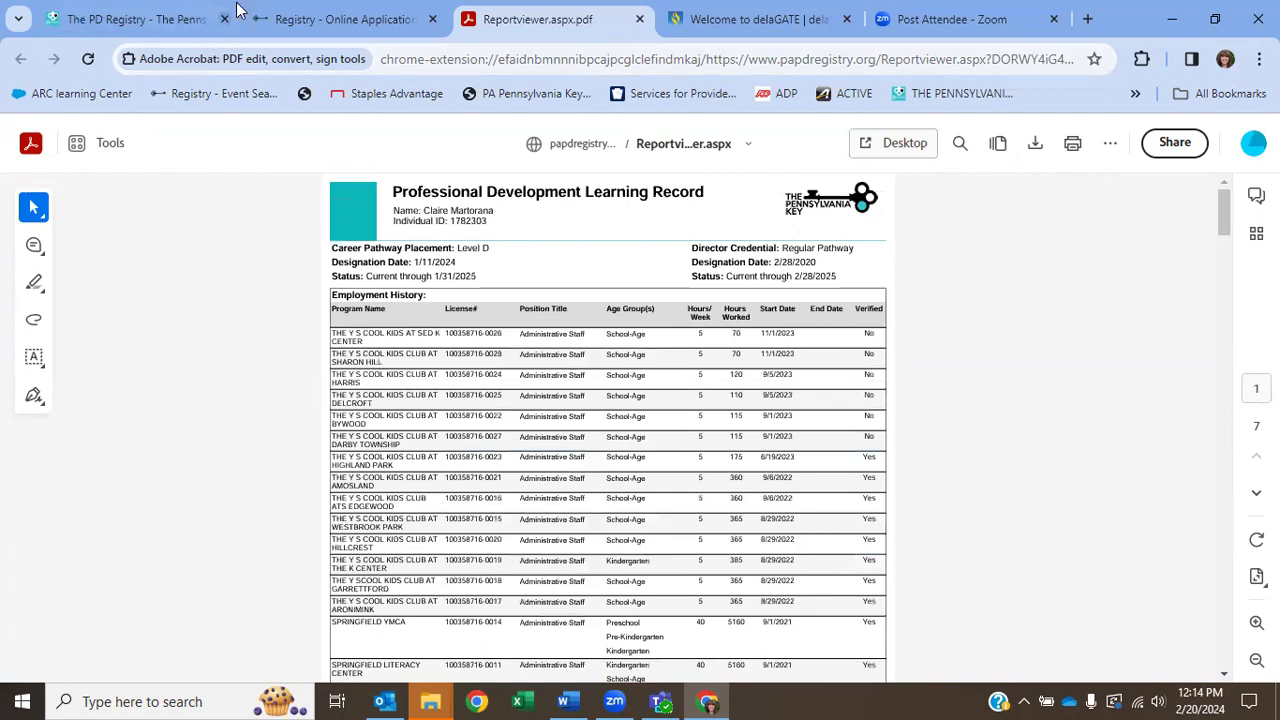
left_click(285, 20)
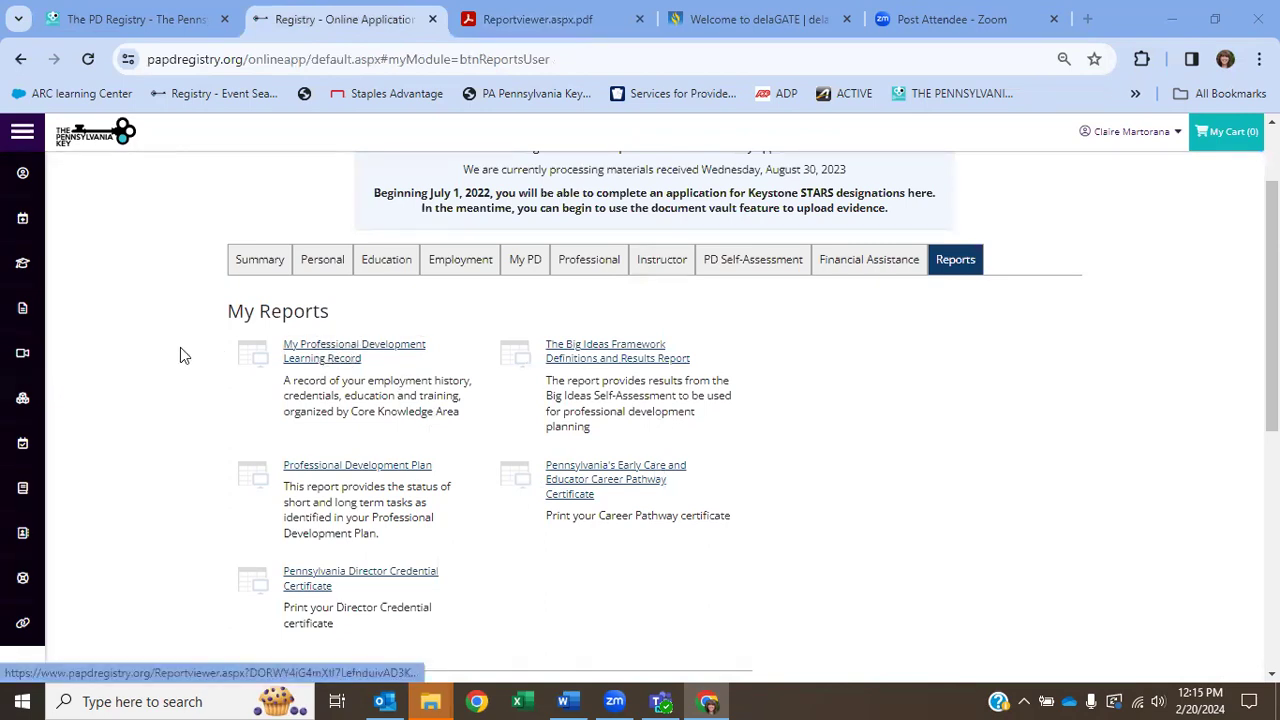
Step: Return to the top of the reports page and expand the left navigation menu
mouse_move(22, 183)
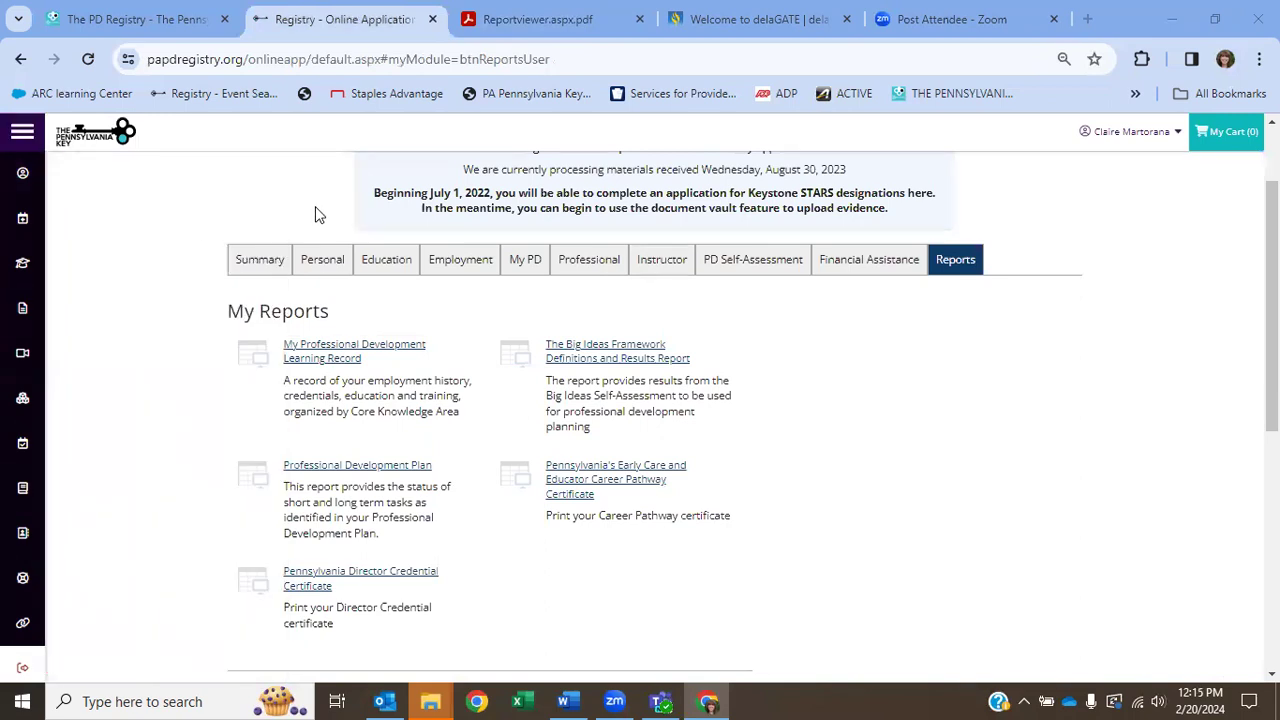
scroll(1272, 300, "up", 1)
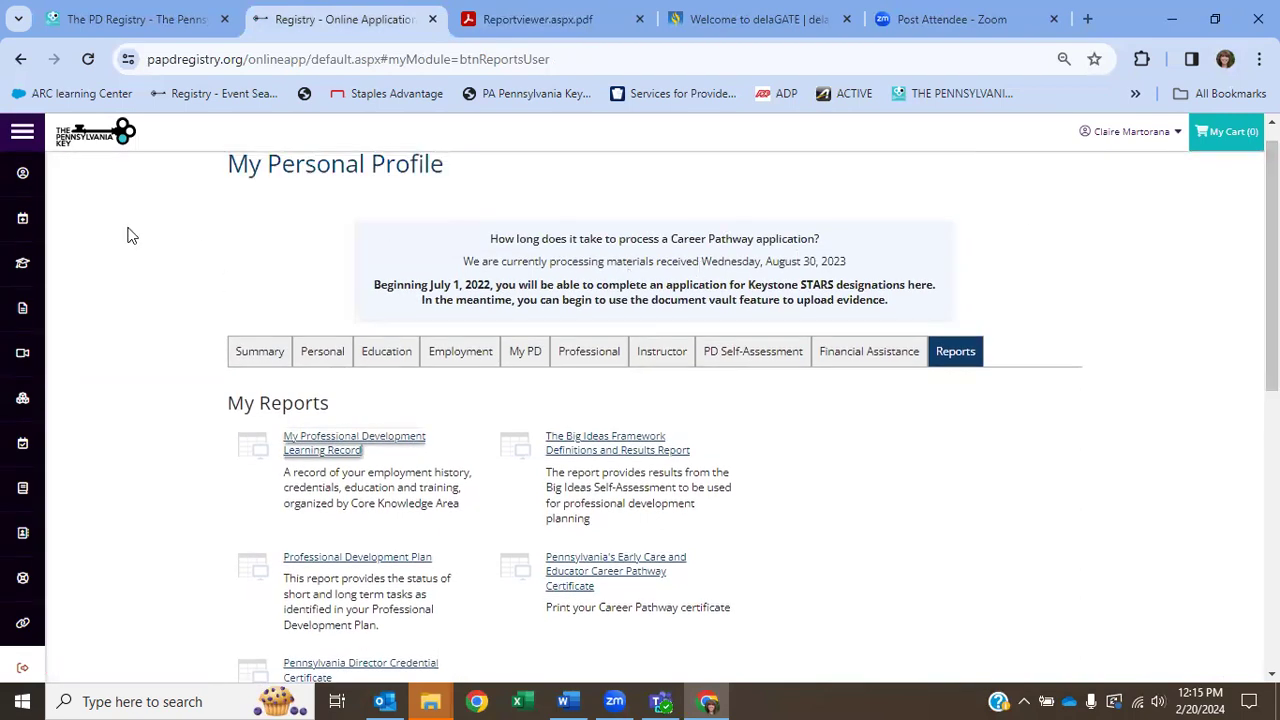
mouse_move(29, 189)
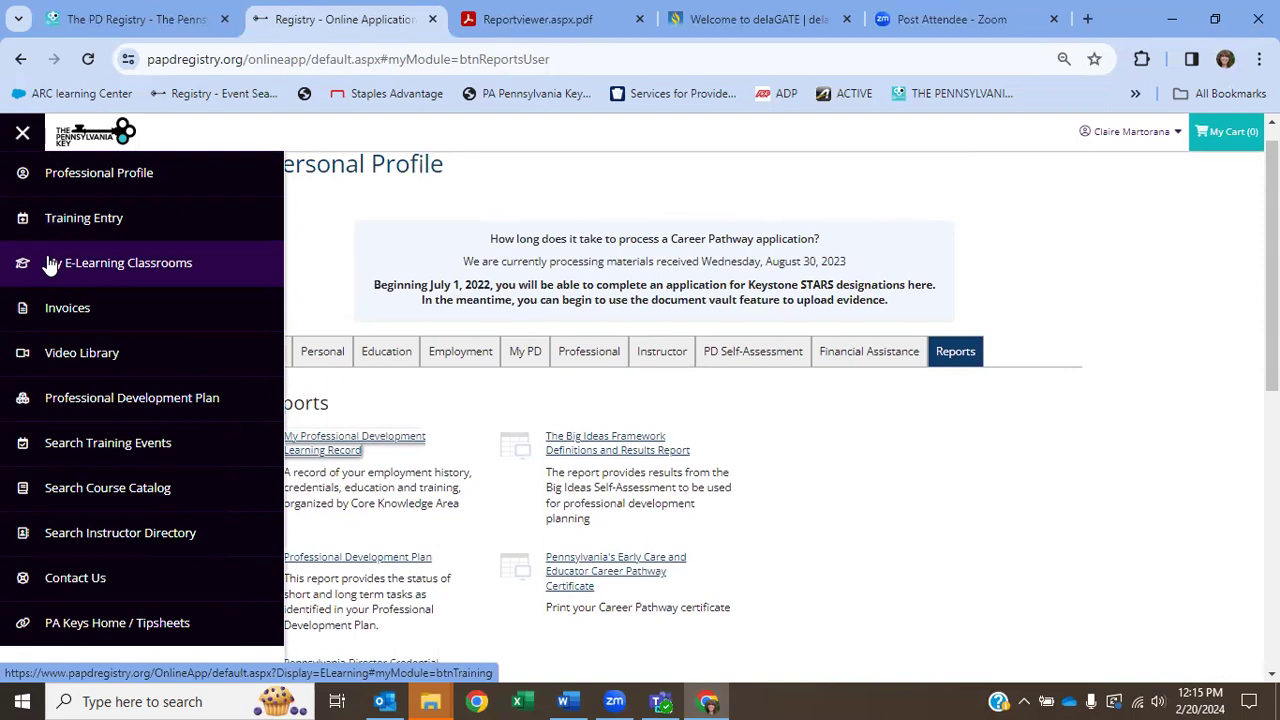
Step: Go to the Video Library from the navigation menu
left_click(81, 355)
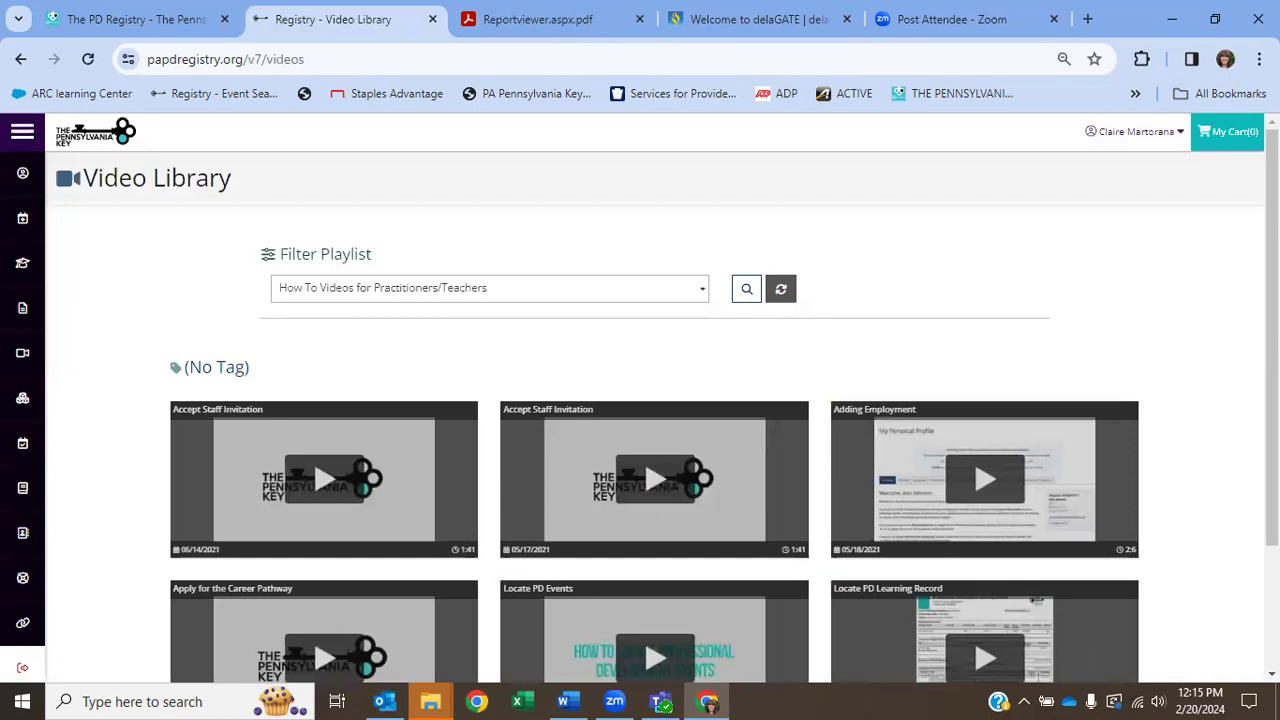
Step: Browse the How To Videos for Practitioners/Teachers thumbnails, then return to the top
scroll(655, 400, "down", 1)
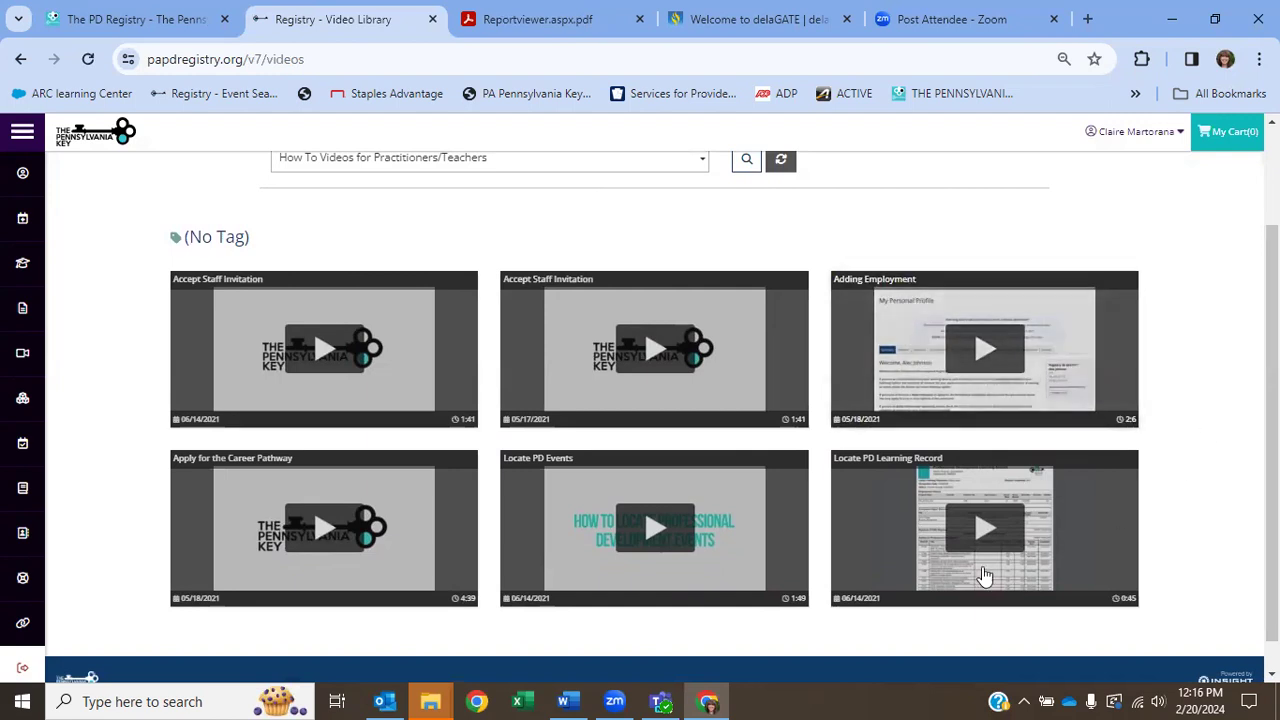
mouse_move(50, 604)
mouse_move(28, 322)
scroll(1271, 400, "up", 1)
scroll(1271, 400, "up", 1)
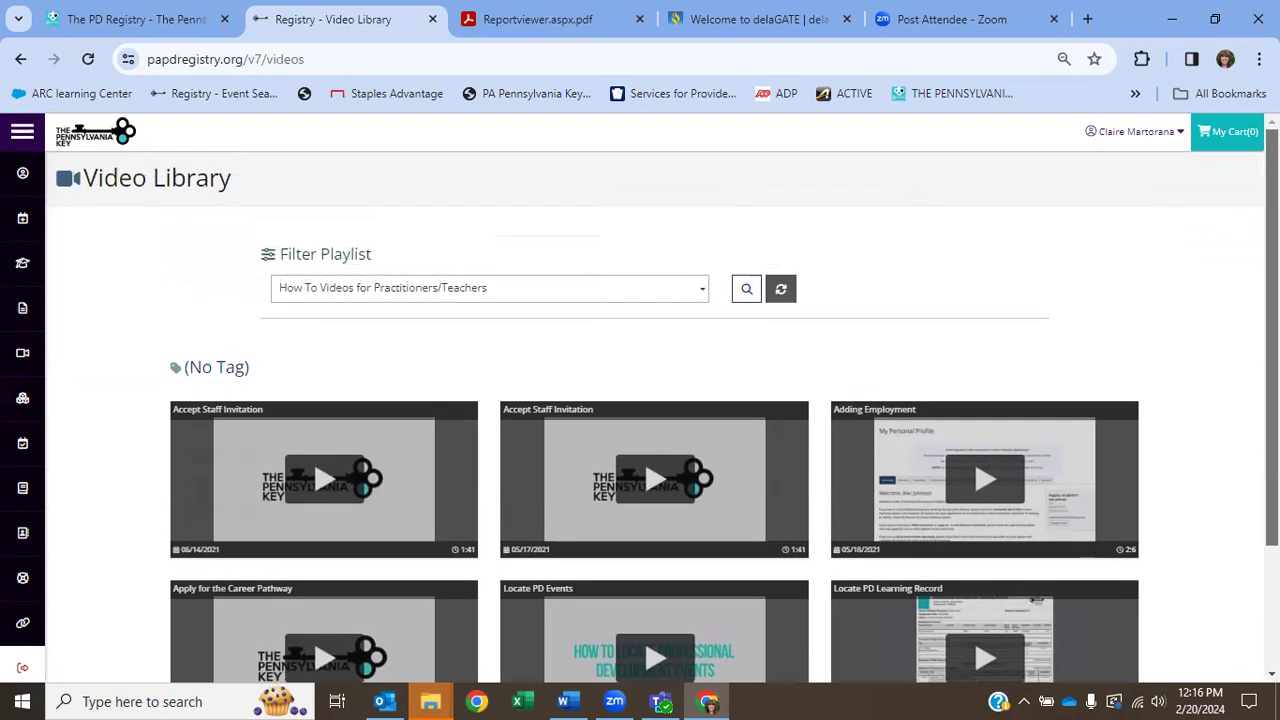
Step: Go back to the Professional Profile page via the left navigation menu
mouse_move(14, 120)
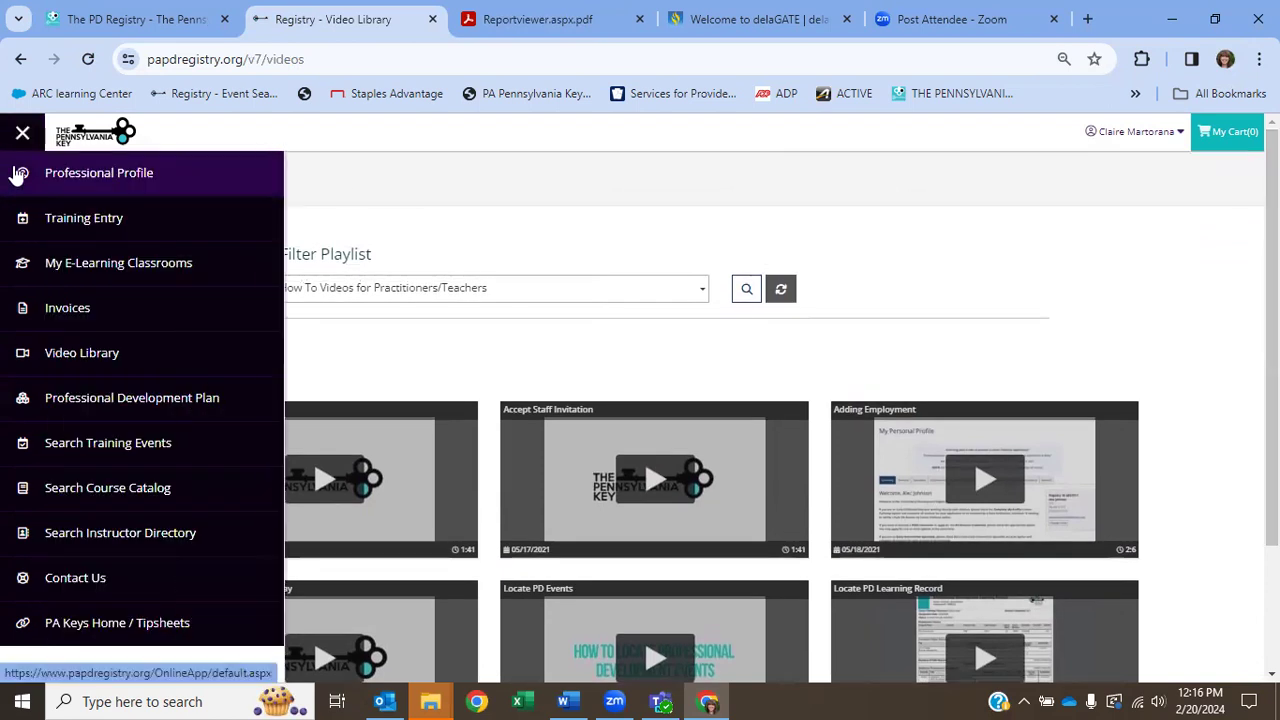
left_click(12, 175)
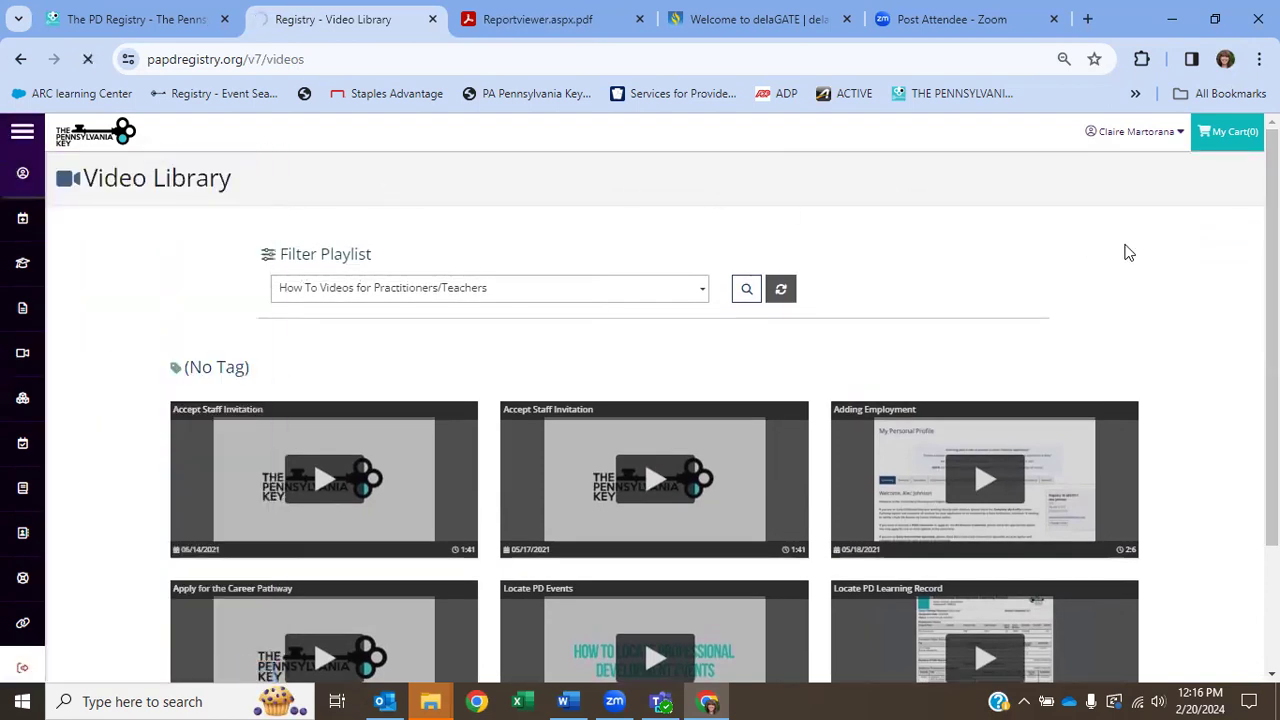